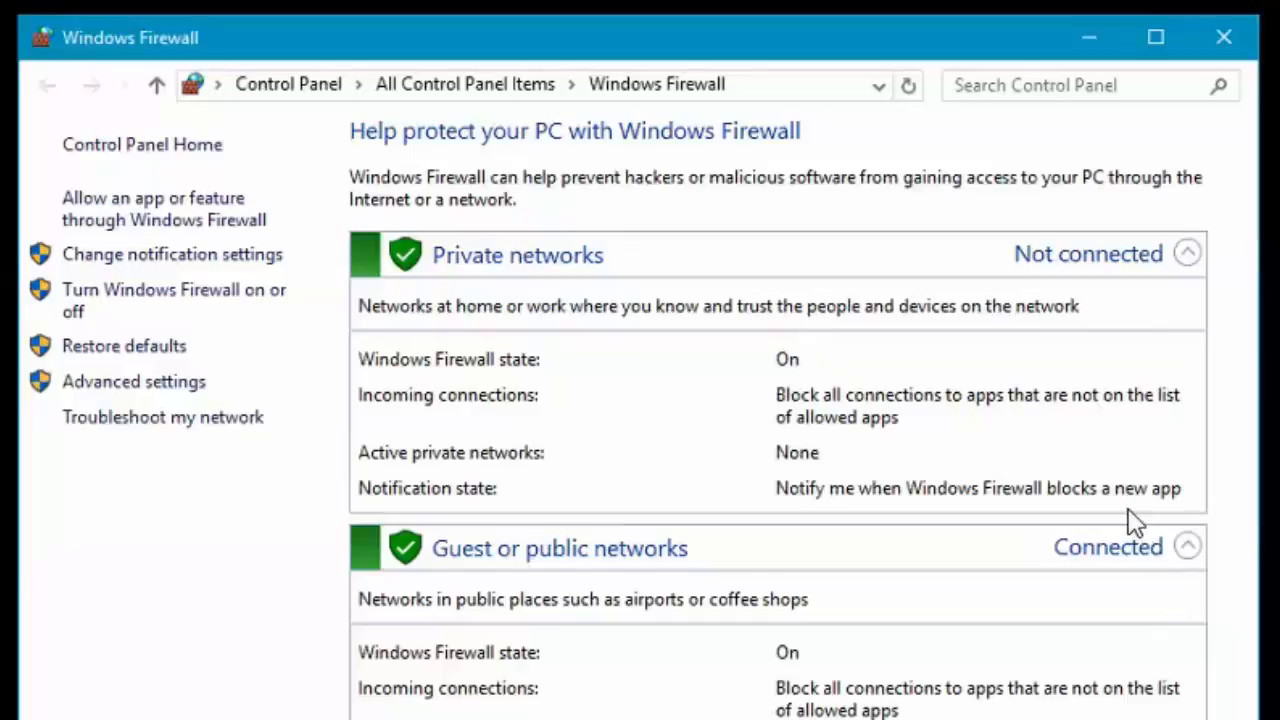
# Turn off Windows Firewall for both private and public networks and apply the settings
pyautogui.click(100, 300)
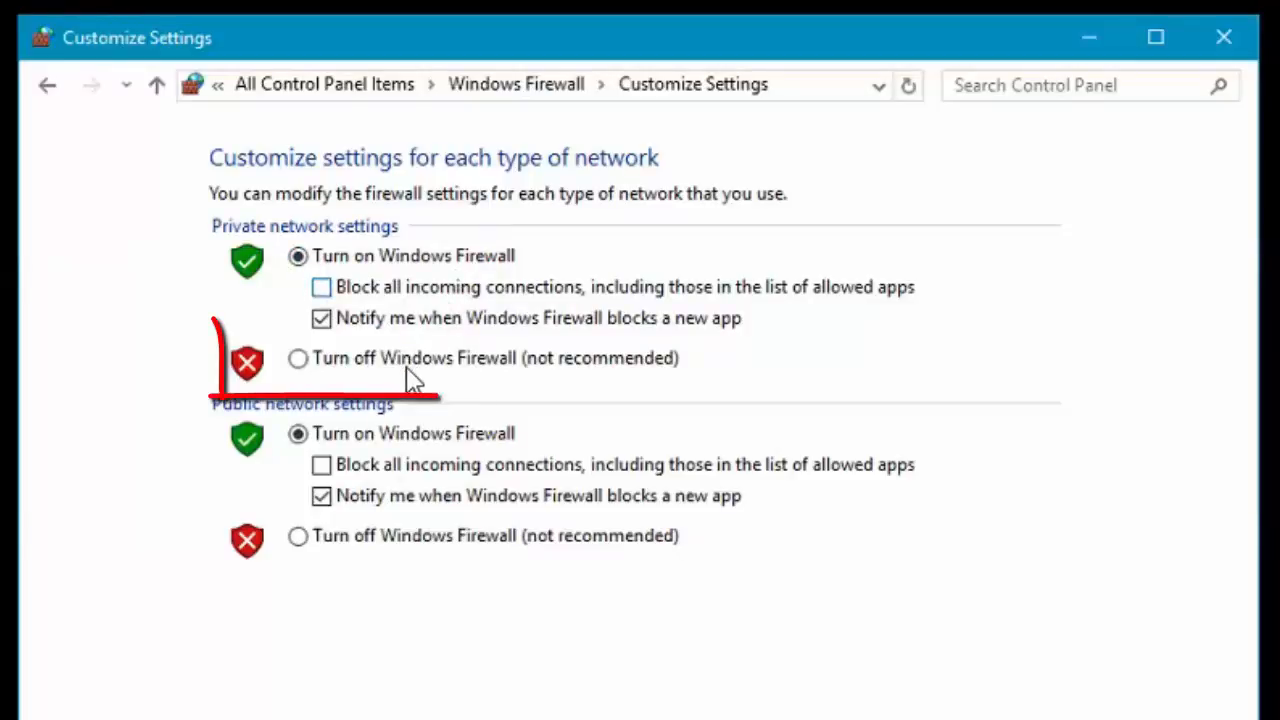
pyautogui.click(299, 360)
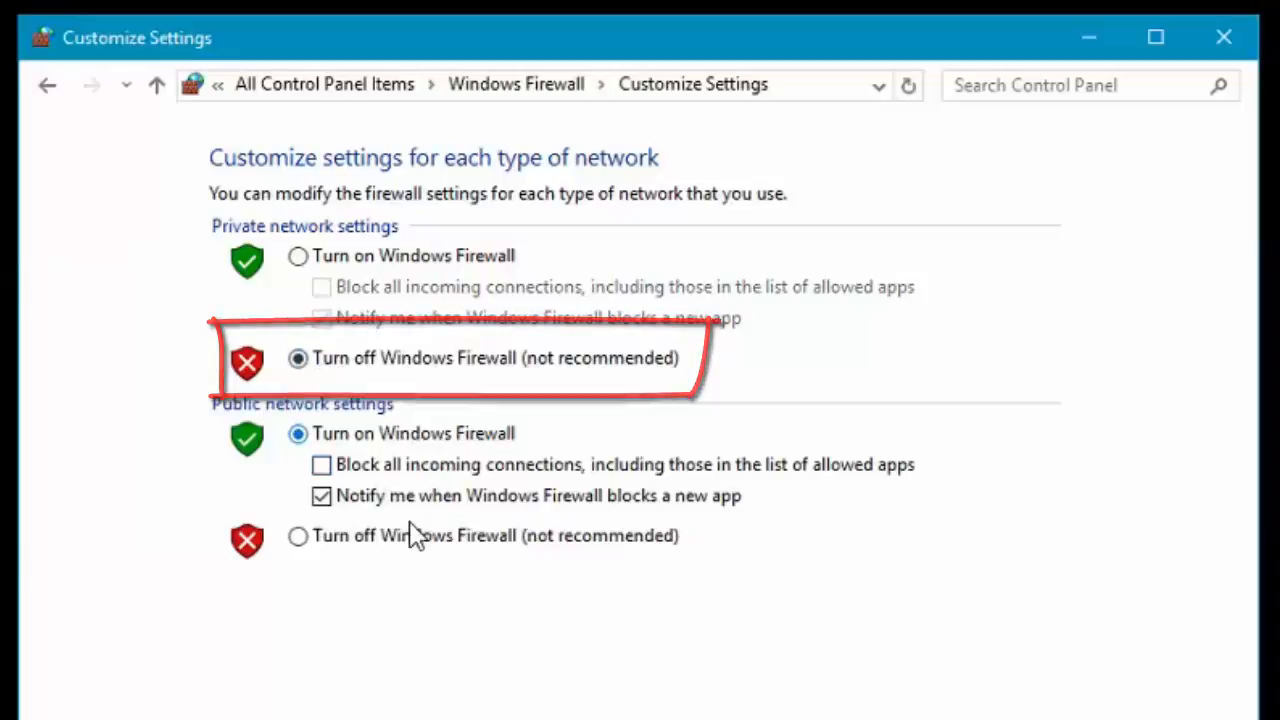
pyautogui.click(299, 539)
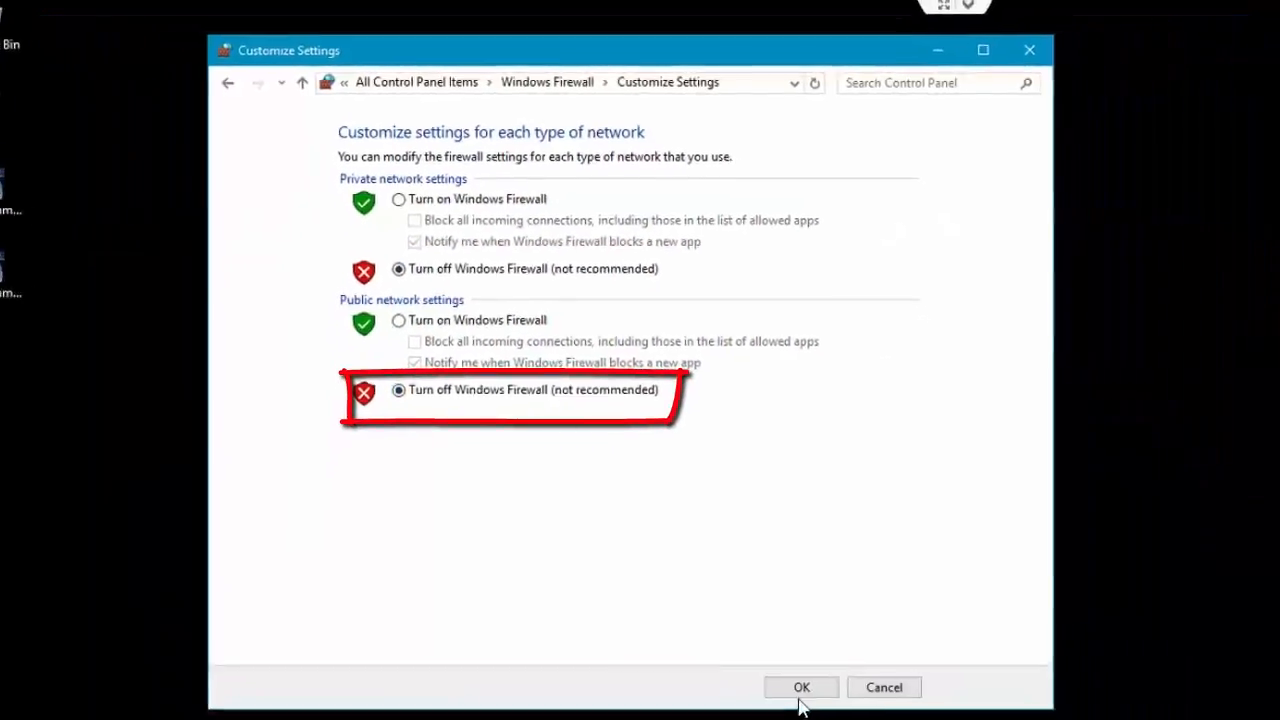
pyautogui.click(802, 687)
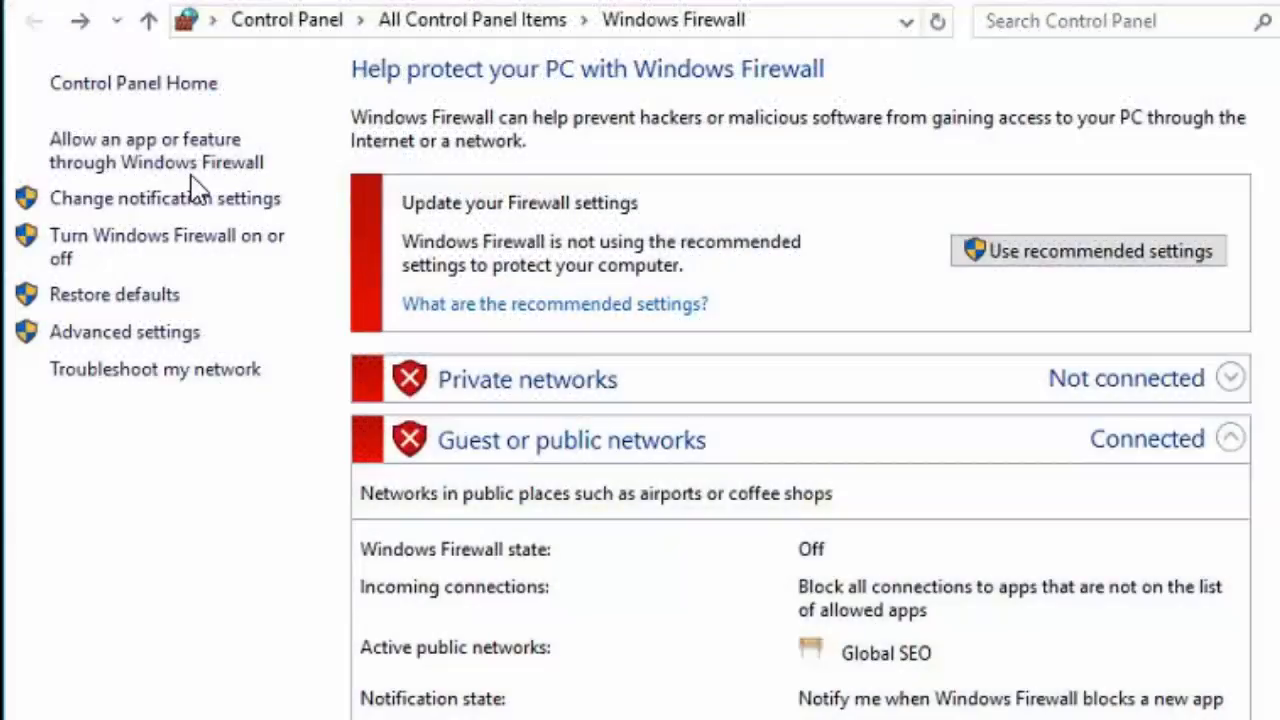
# Start allowing another app through Windows Firewall and browse to the TheStreamInatorPage folder in Program Files (x86) on Local Disk (C:)
pyautogui.click(145, 150)
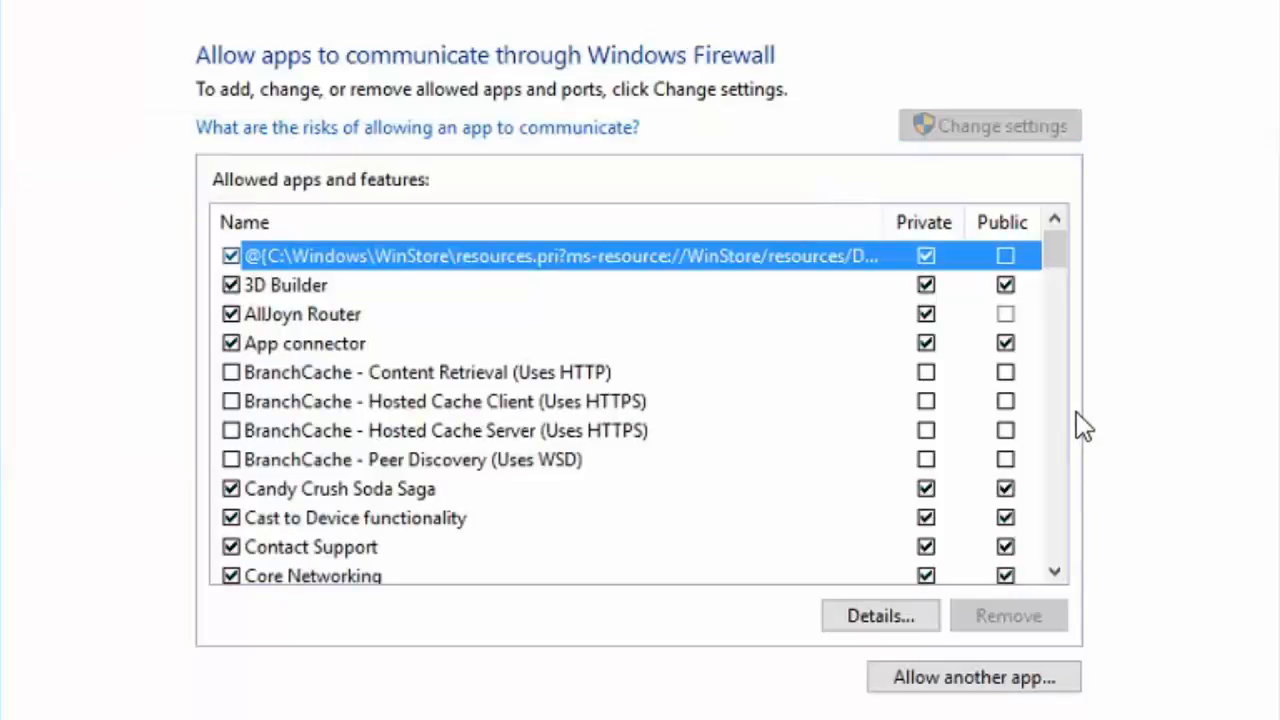
pyautogui.click(1012, 690)
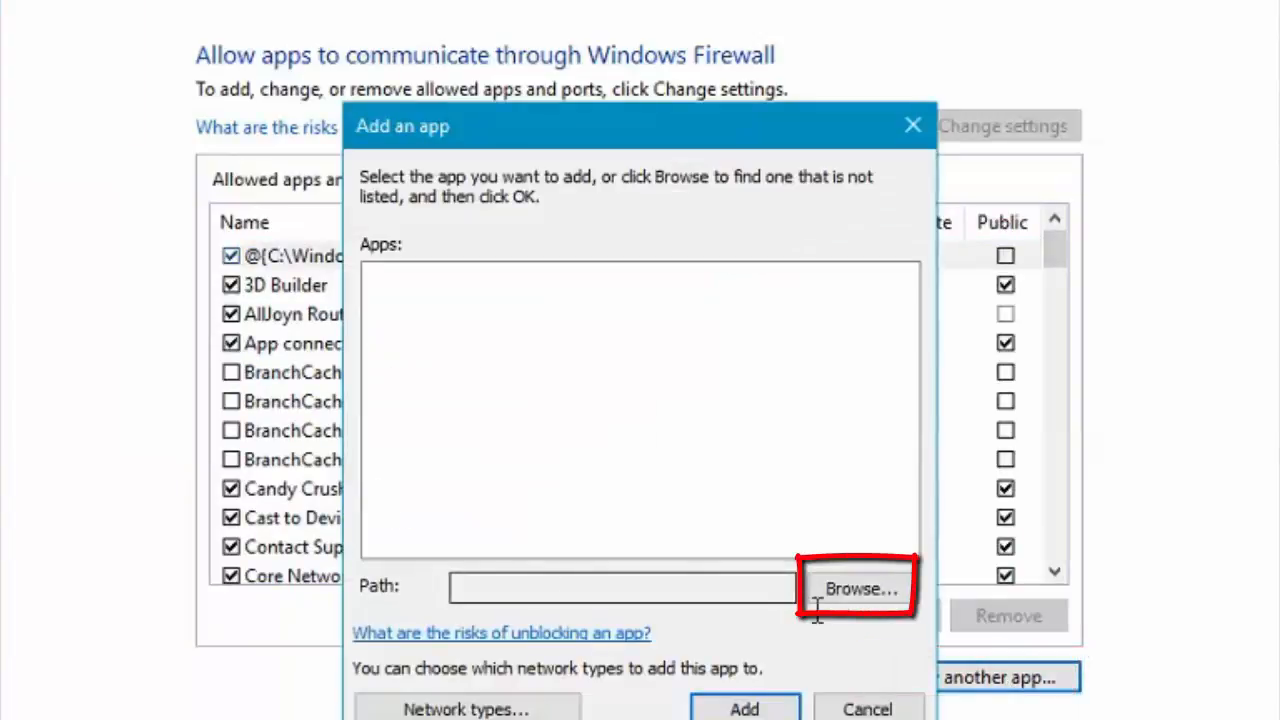
pyautogui.click(839, 596)
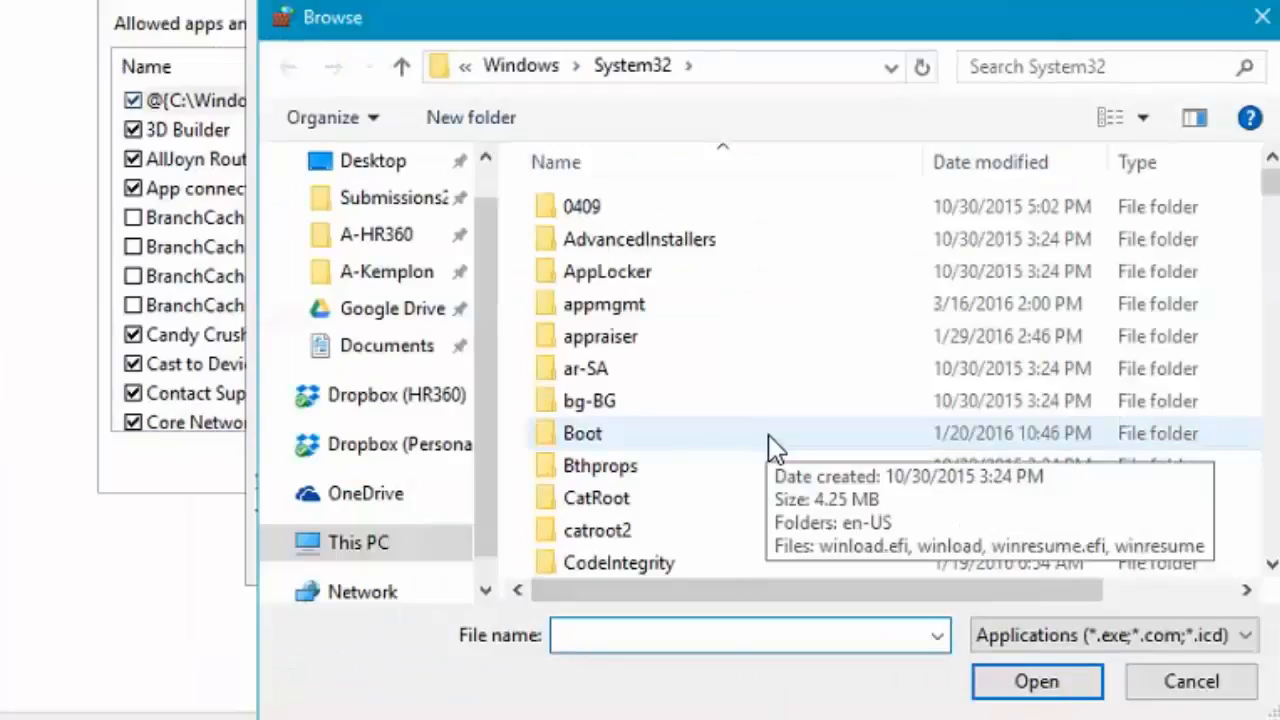
pyautogui.click(284, 548)
pyautogui.click(292, 536)
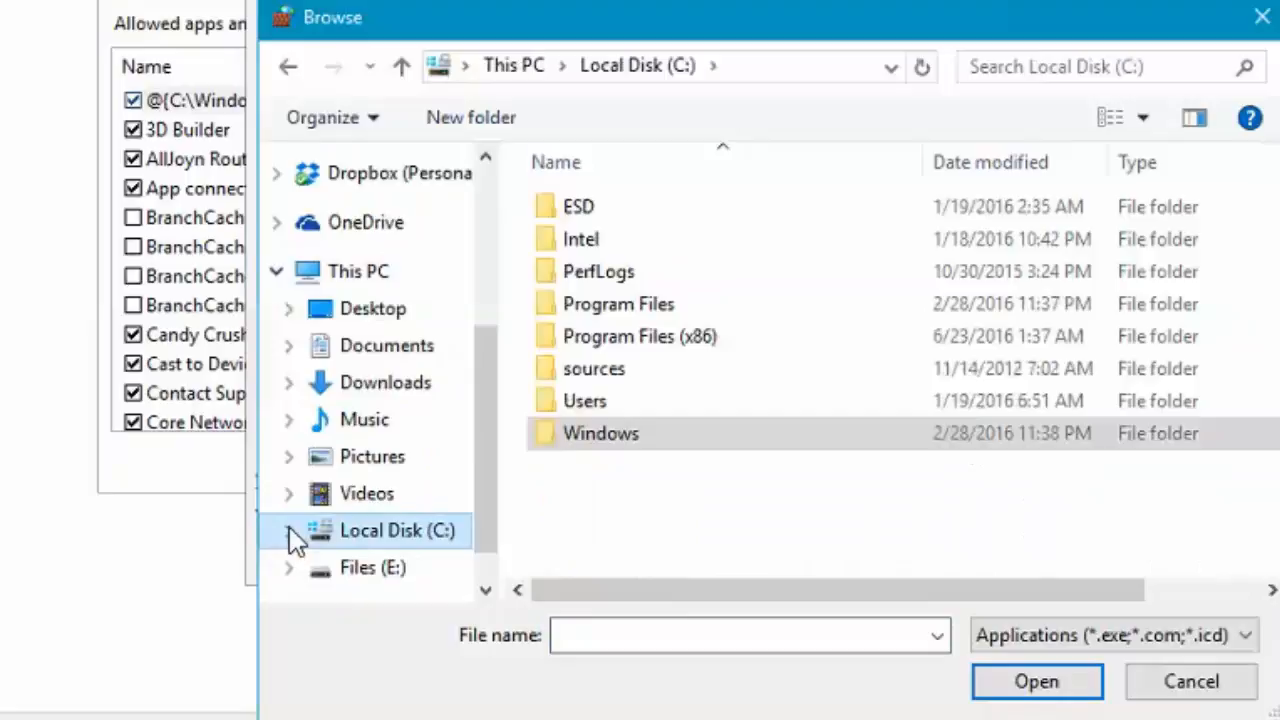
pyautogui.click(588, 345)
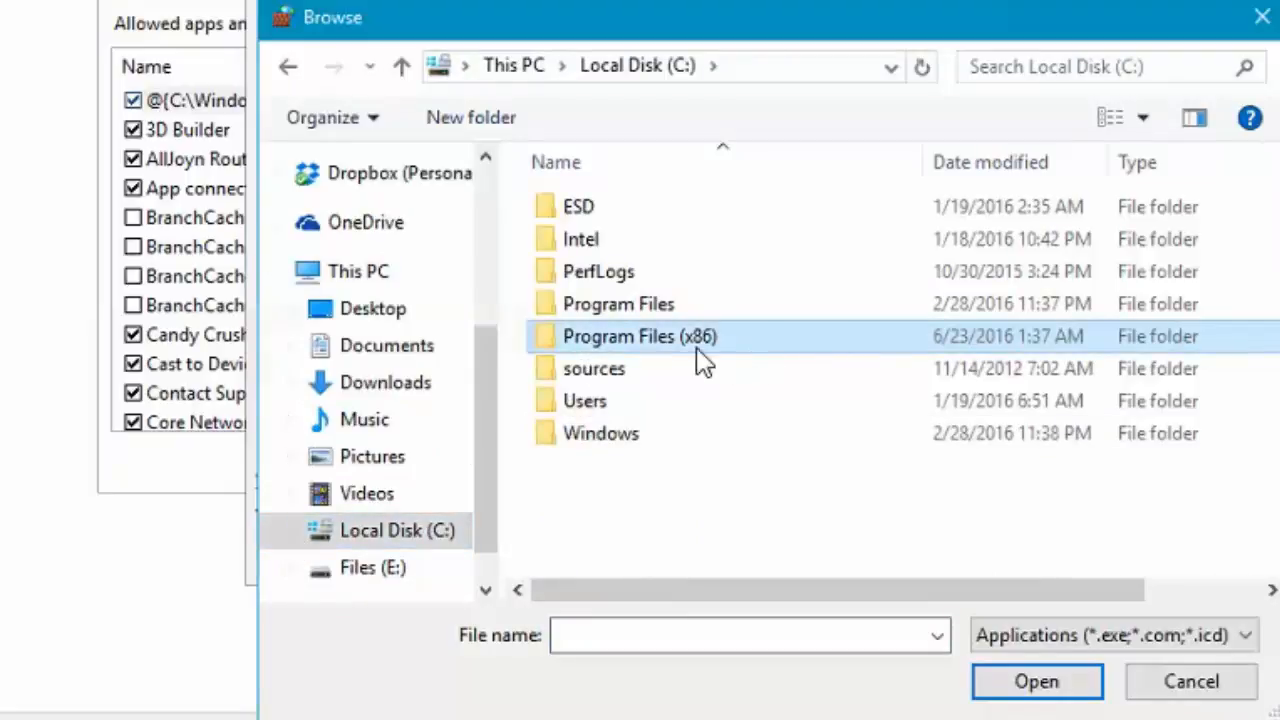
pyautogui.doubleClick(668, 343)
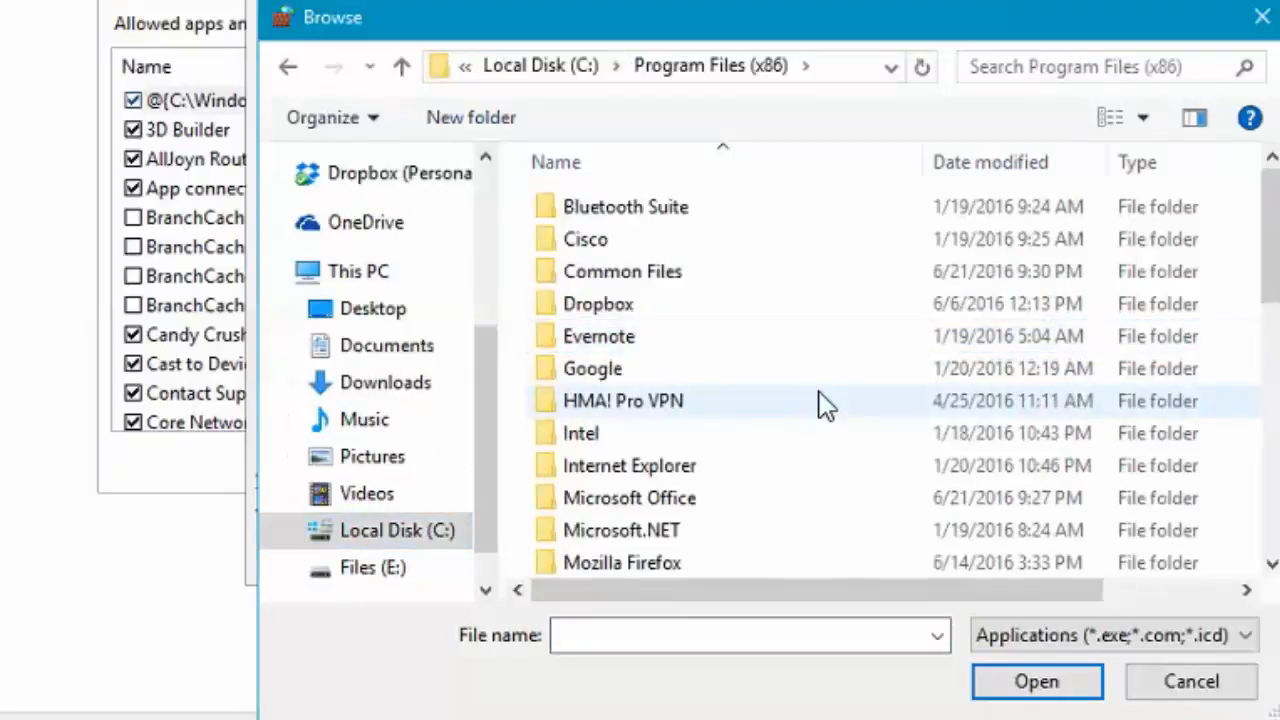
pyautogui.scroll(-7, 822, 403)
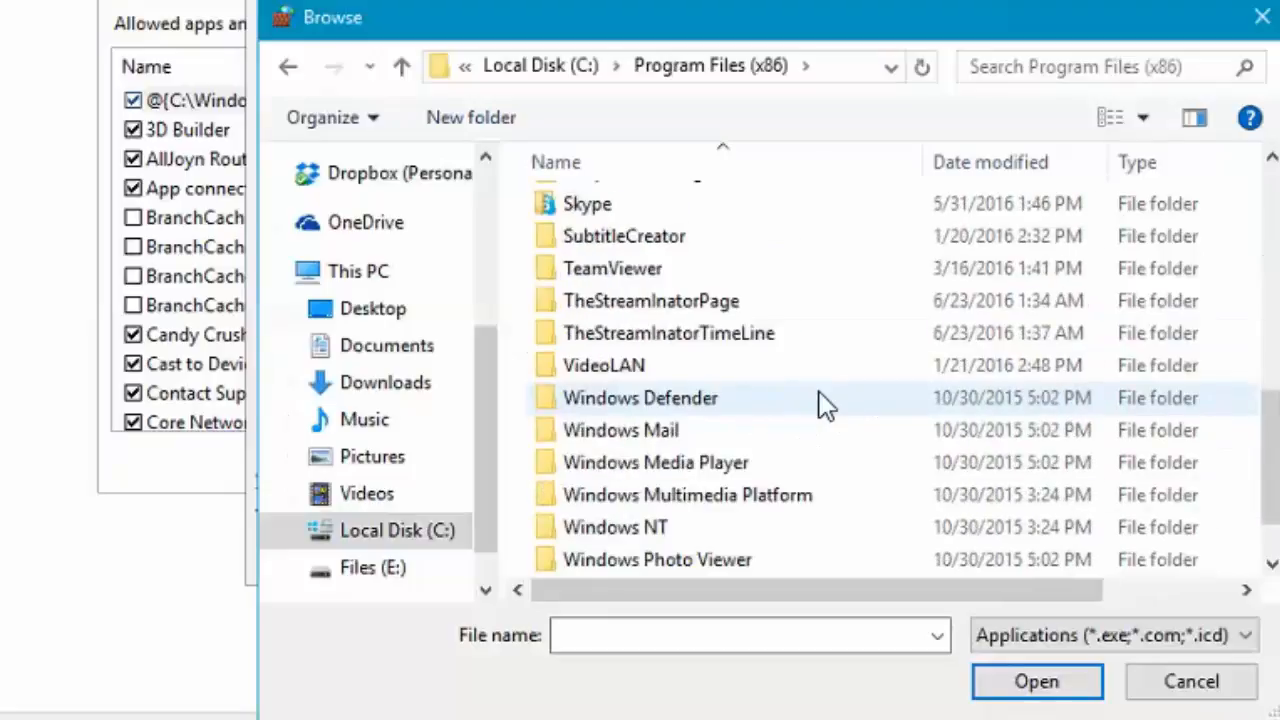
pyautogui.click(670, 310)
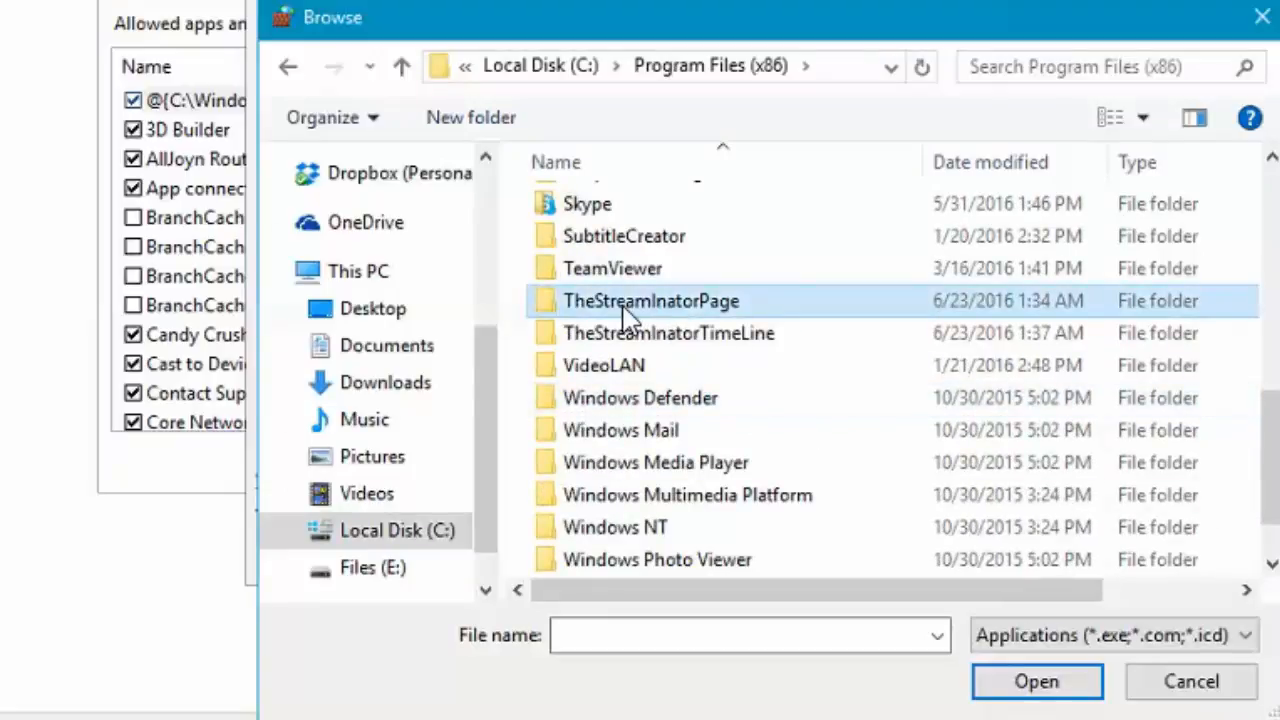
pyautogui.doubleClick(627, 312)
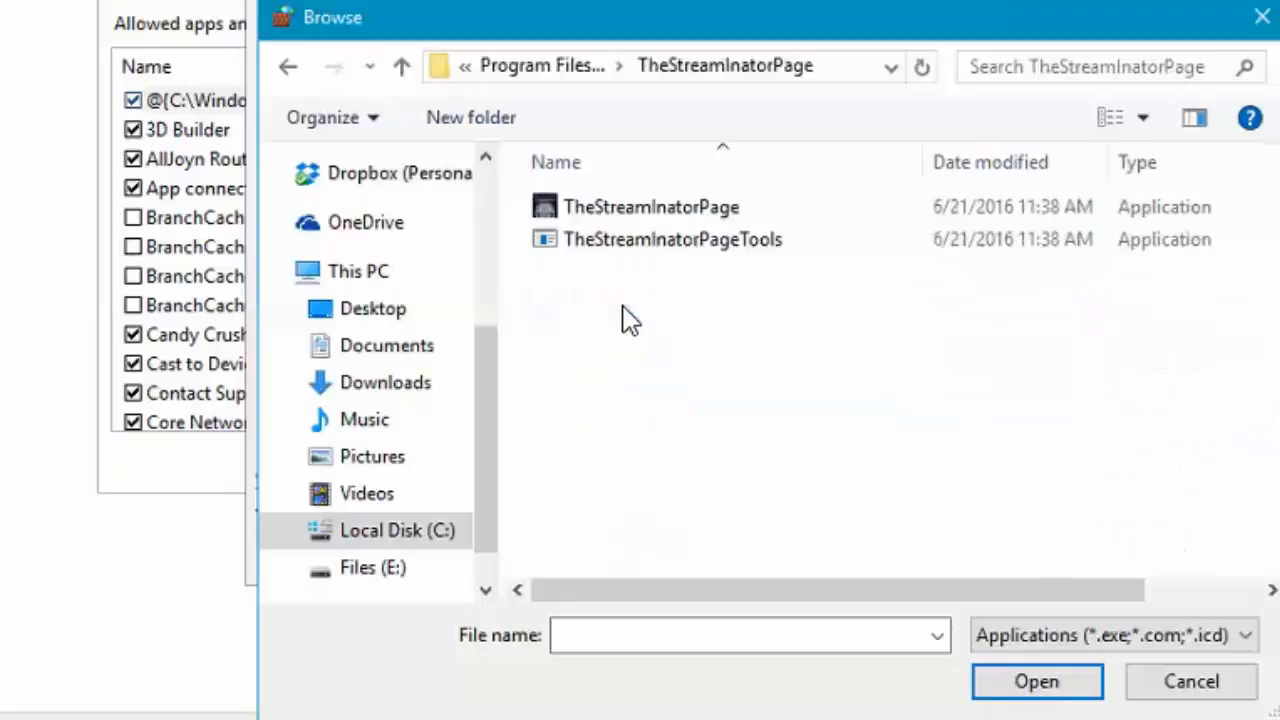
# Choose the TheStreamInatorPage application and add it to the allowed apps
pyautogui.click(628, 224)
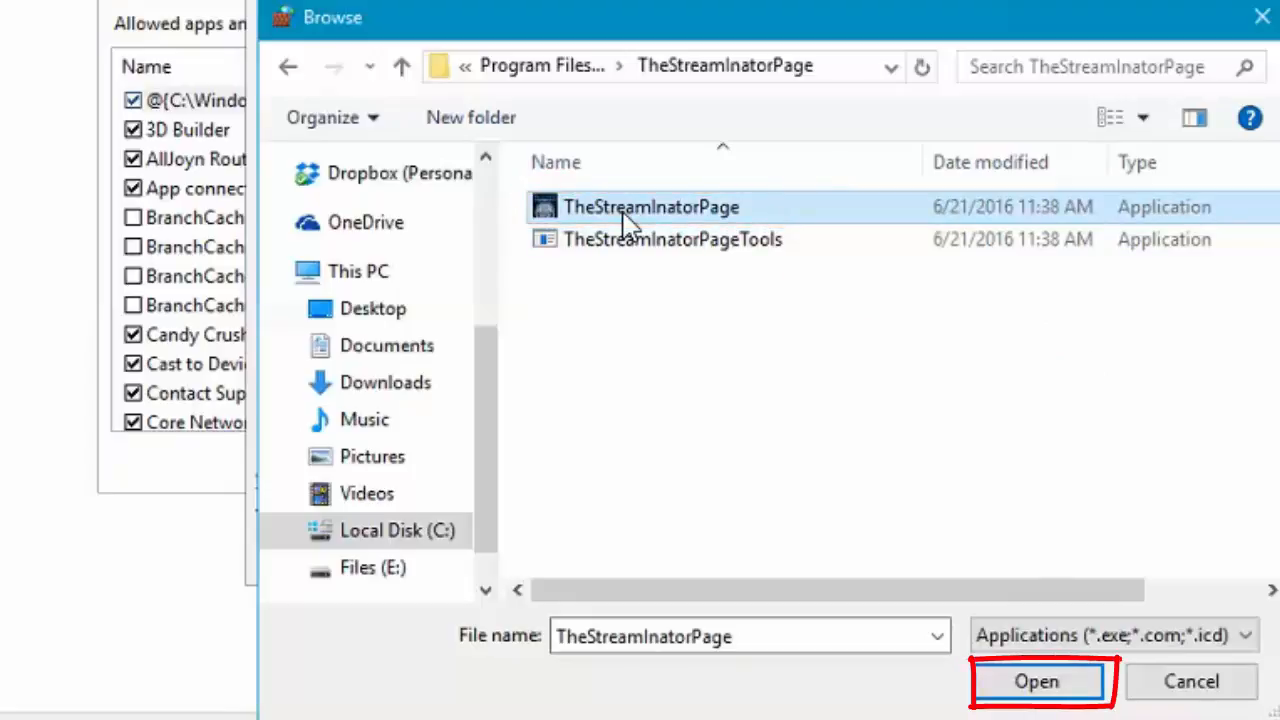
pyautogui.click(1051, 692)
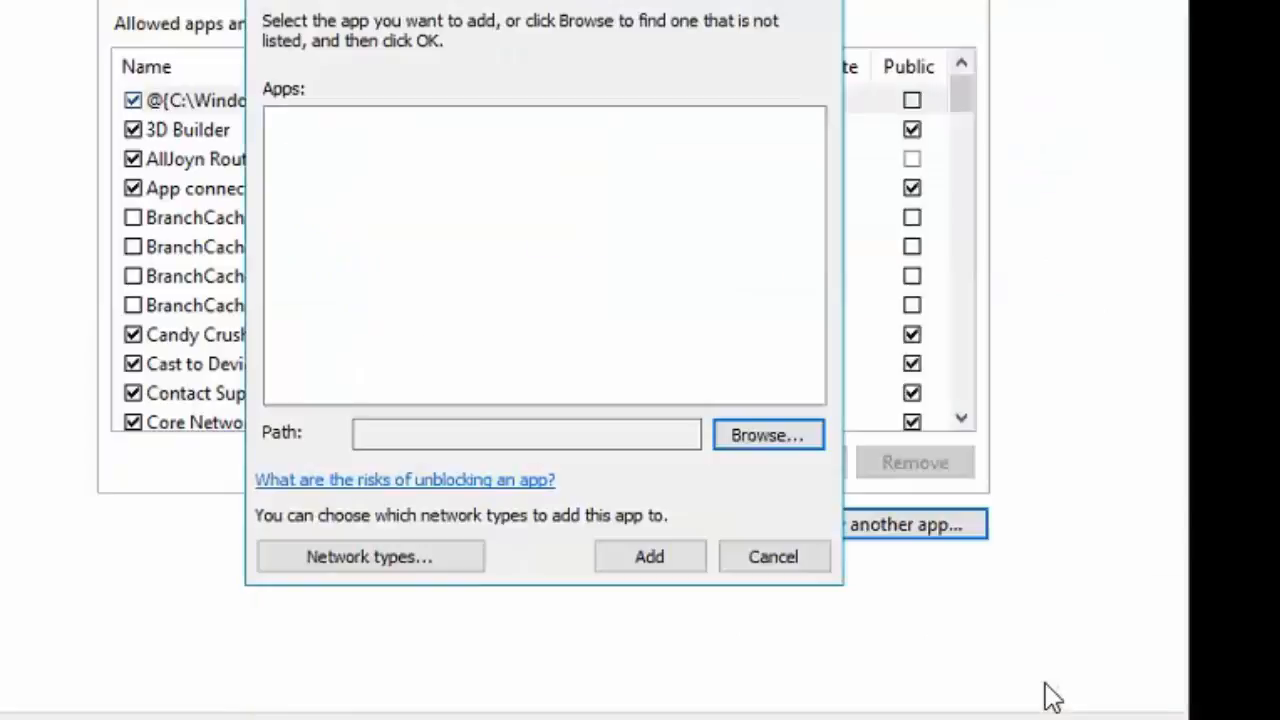
pyautogui.click(638, 562)
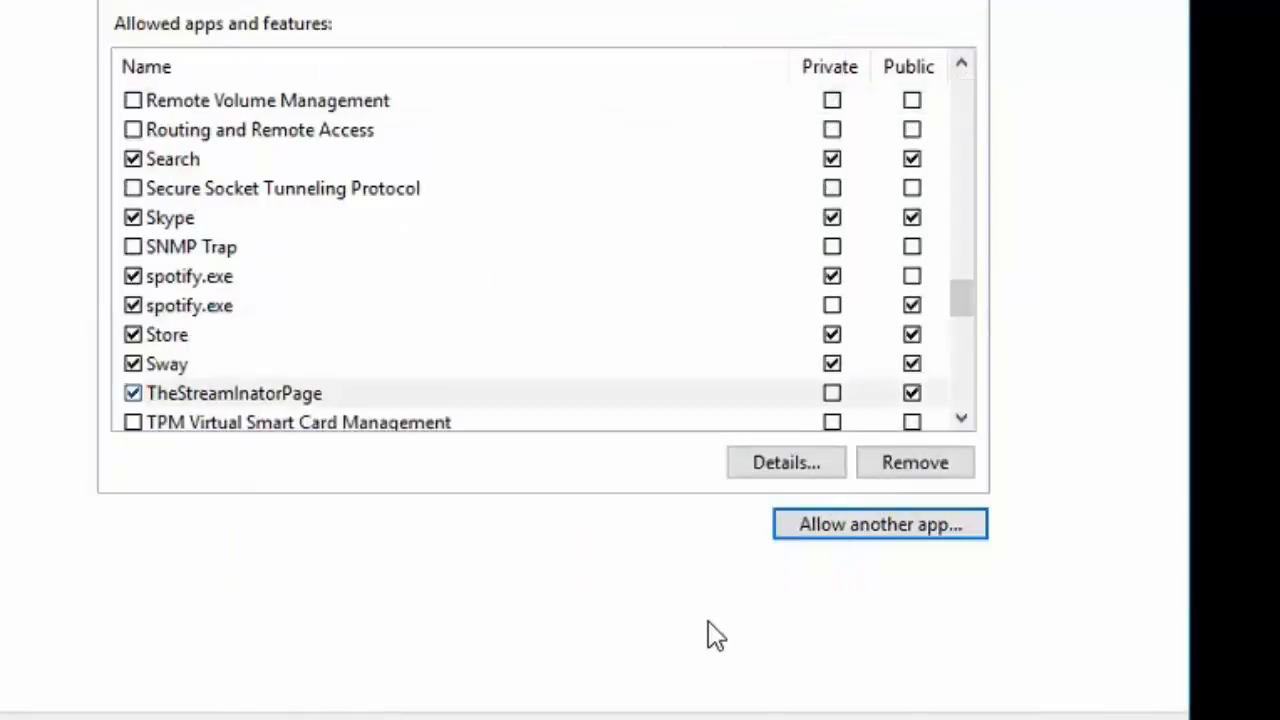
# Add the TheStreamInatorPageTools application from the TheStreamInatorPage folder to the allowed apps
pyautogui.click(841, 530)
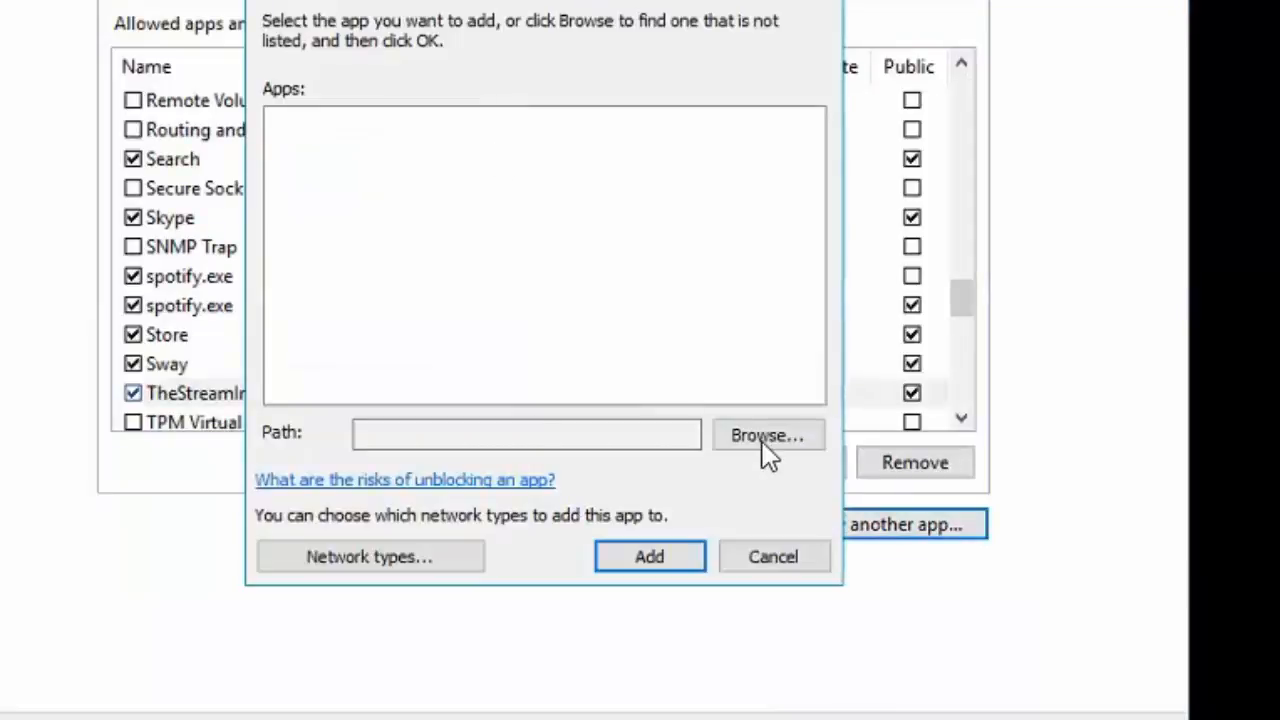
pyautogui.click(766, 437)
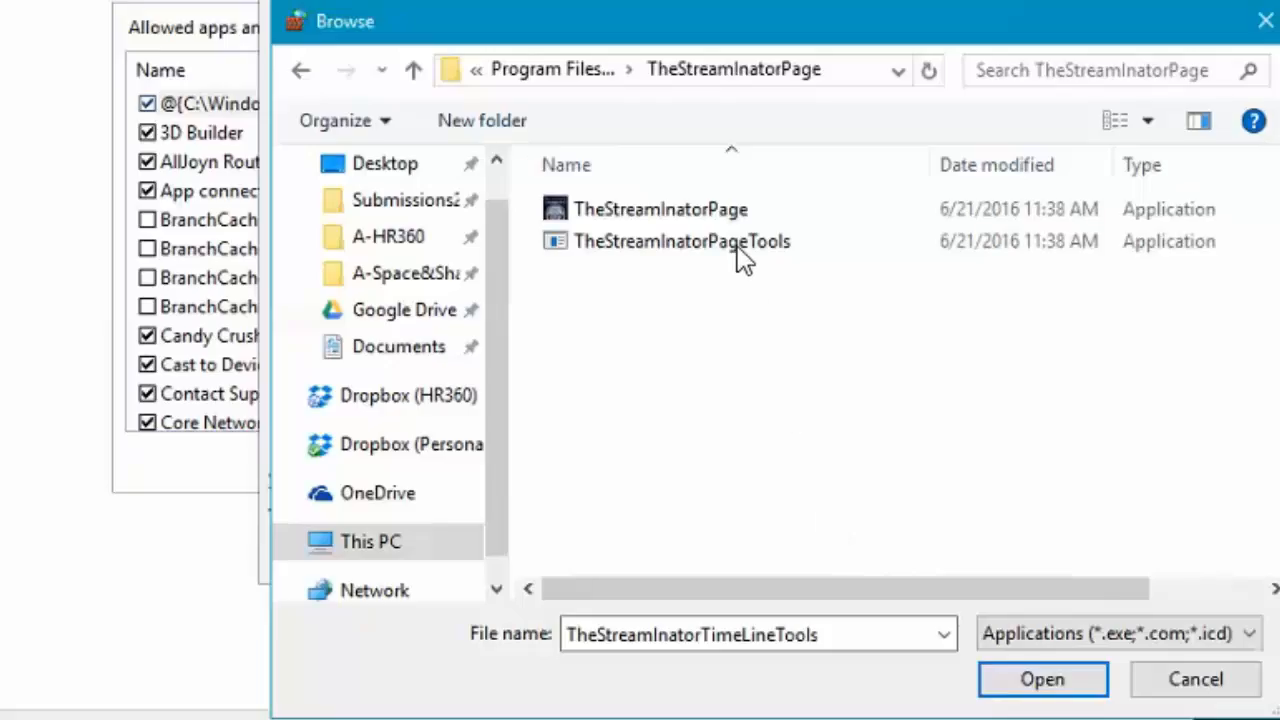
pyautogui.click(740, 250)
pyautogui.click(1002, 690)
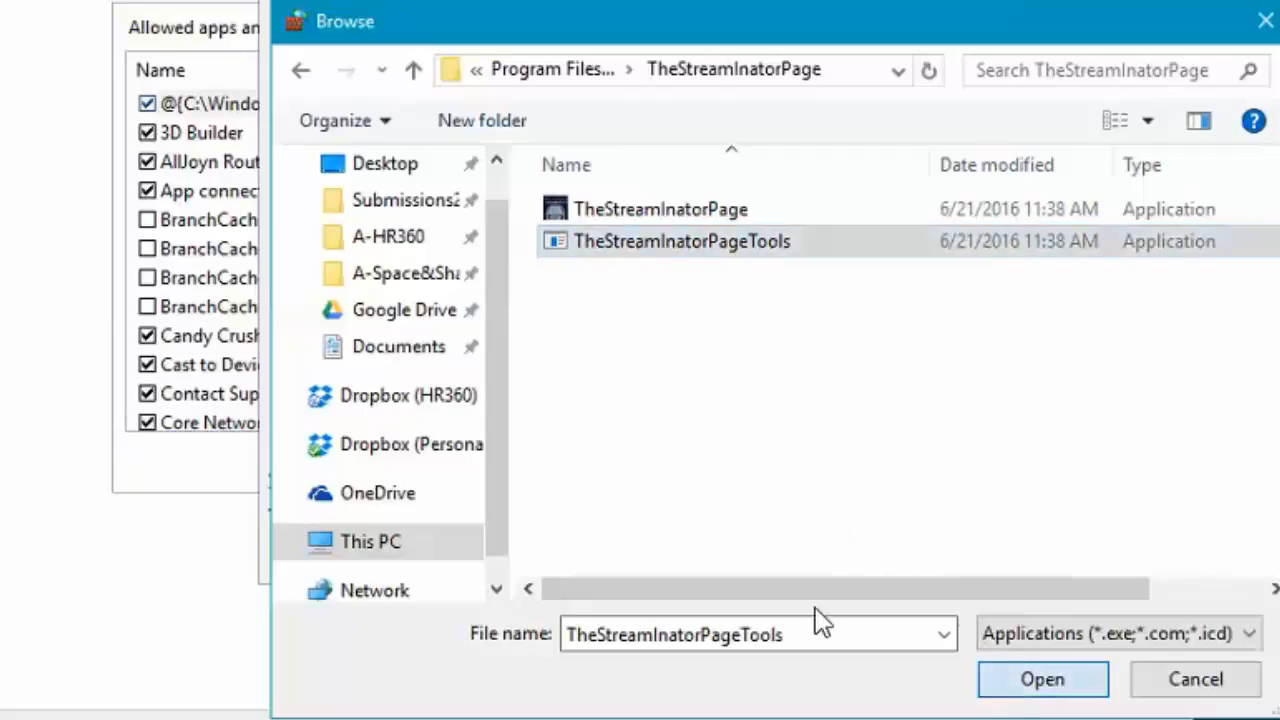
pyautogui.click(674, 558)
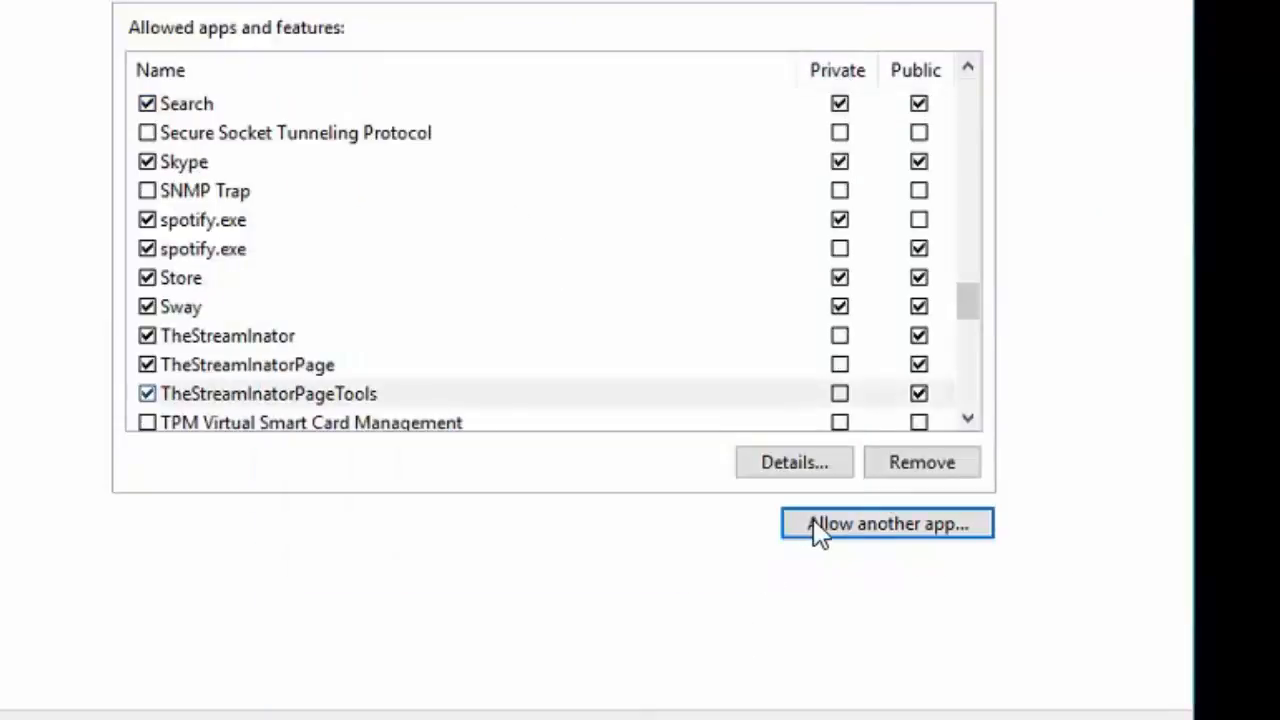
# Add the TheStreamInator application from the TheStreamInatorTimeLine folder in Program Files (x86) to the allowed apps
pyautogui.click(813, 519)
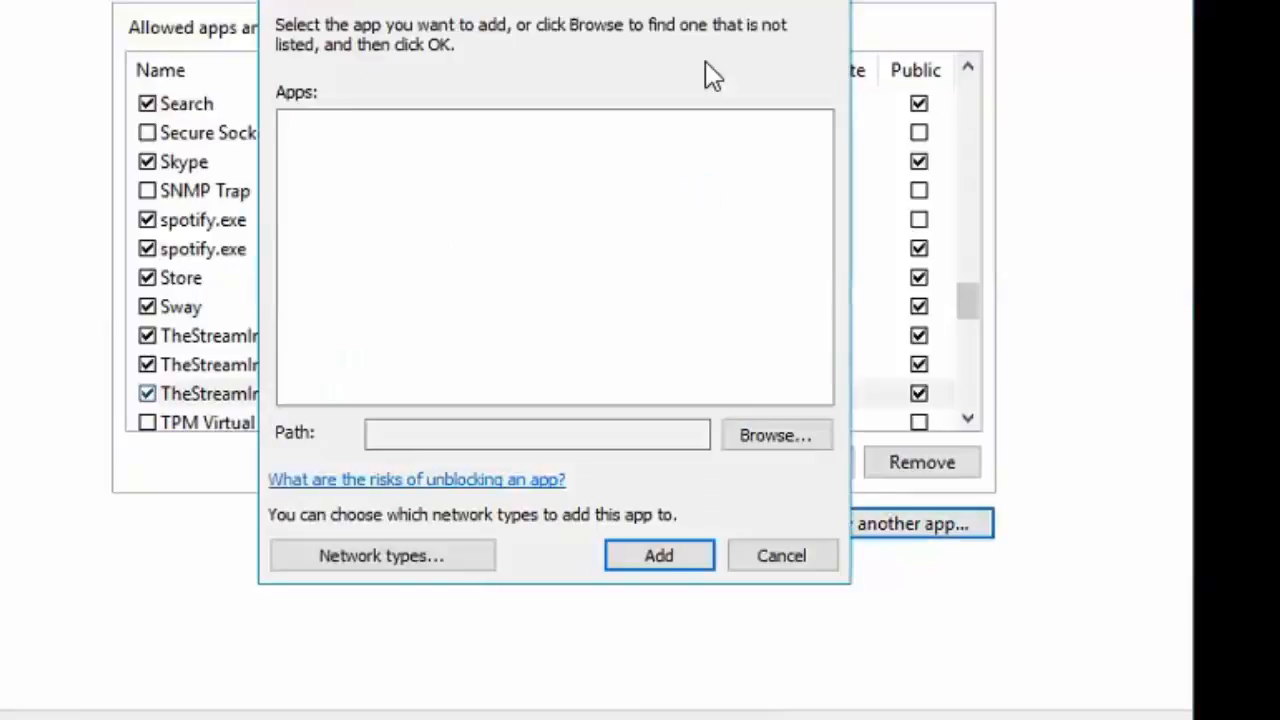
pyautogui.click(775, 445)
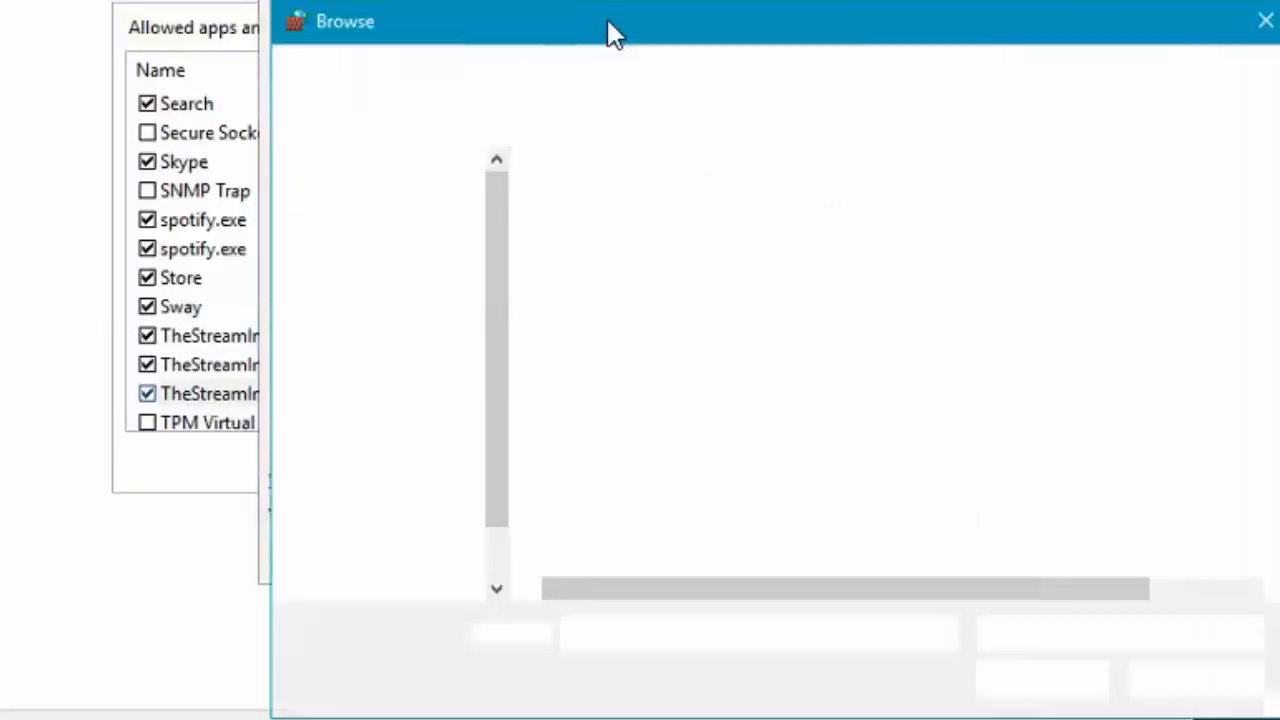
pyautogui.click(545, 72)
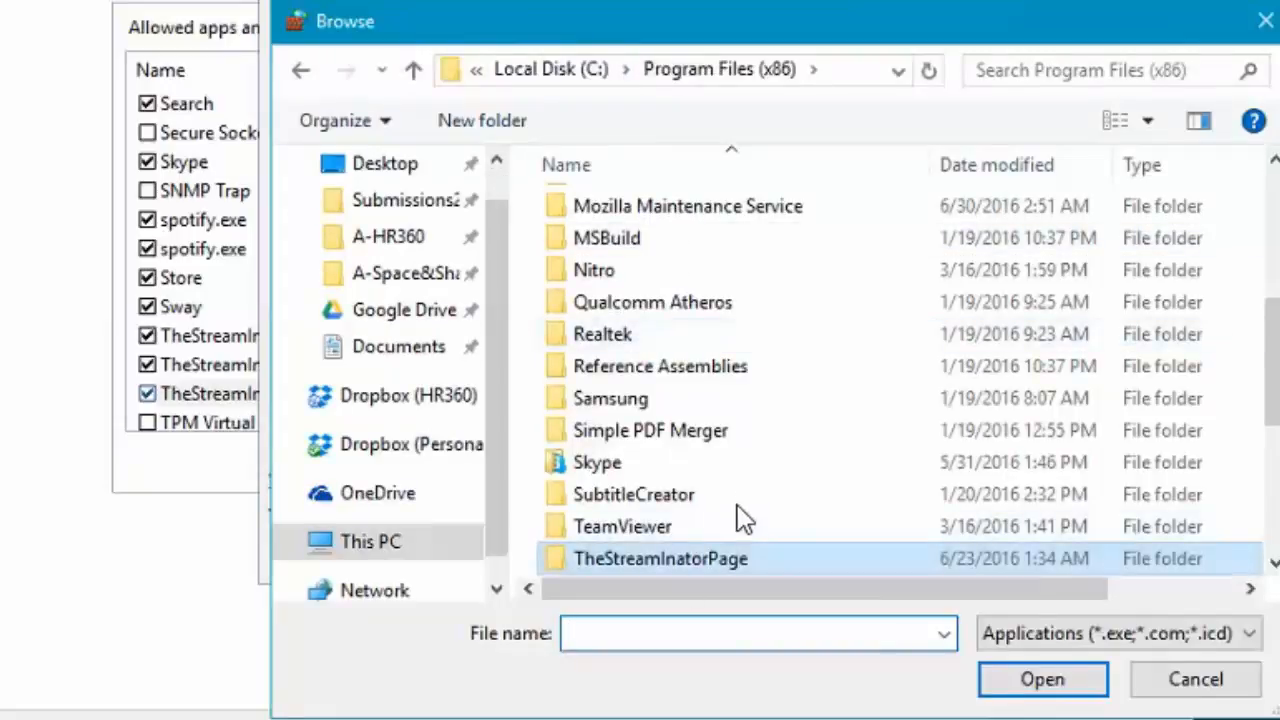
pyautogui.scroll(-1, 737, 520)
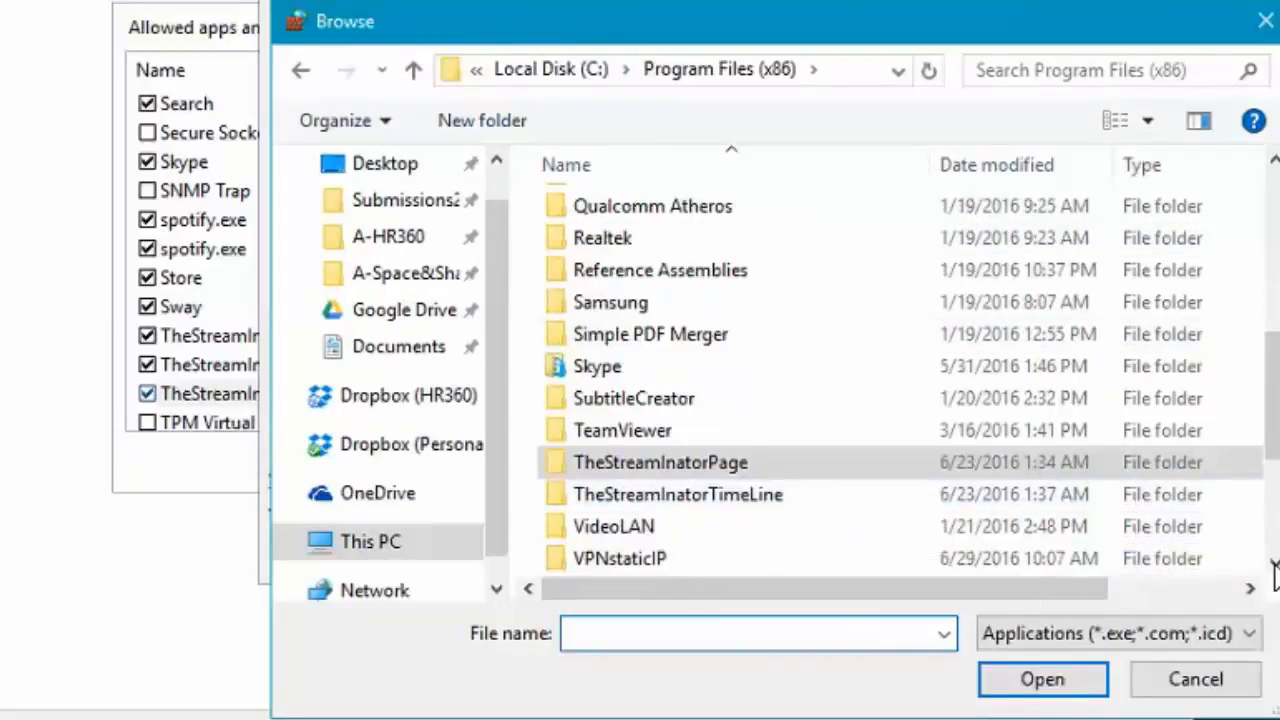
pyautogui.scroll(-1, 846, 480)
pyautogui.click(785, 480)
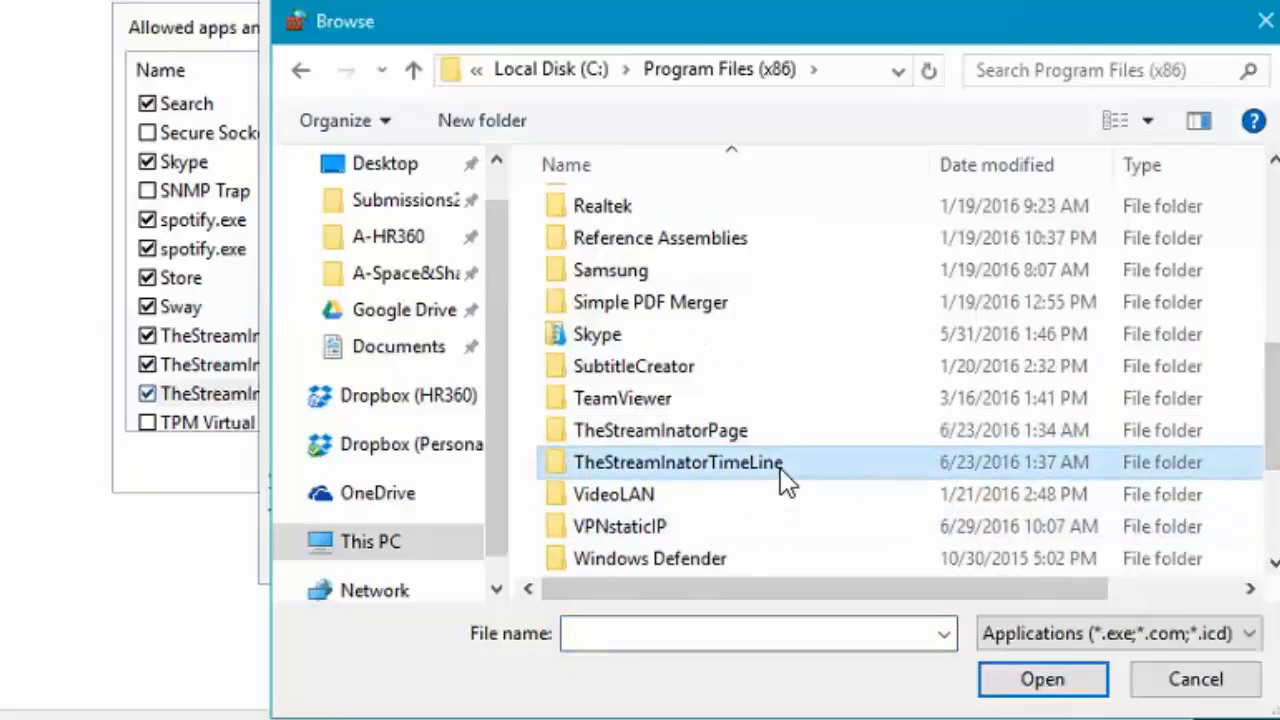
pyautogui.doubleClick(785, 480)
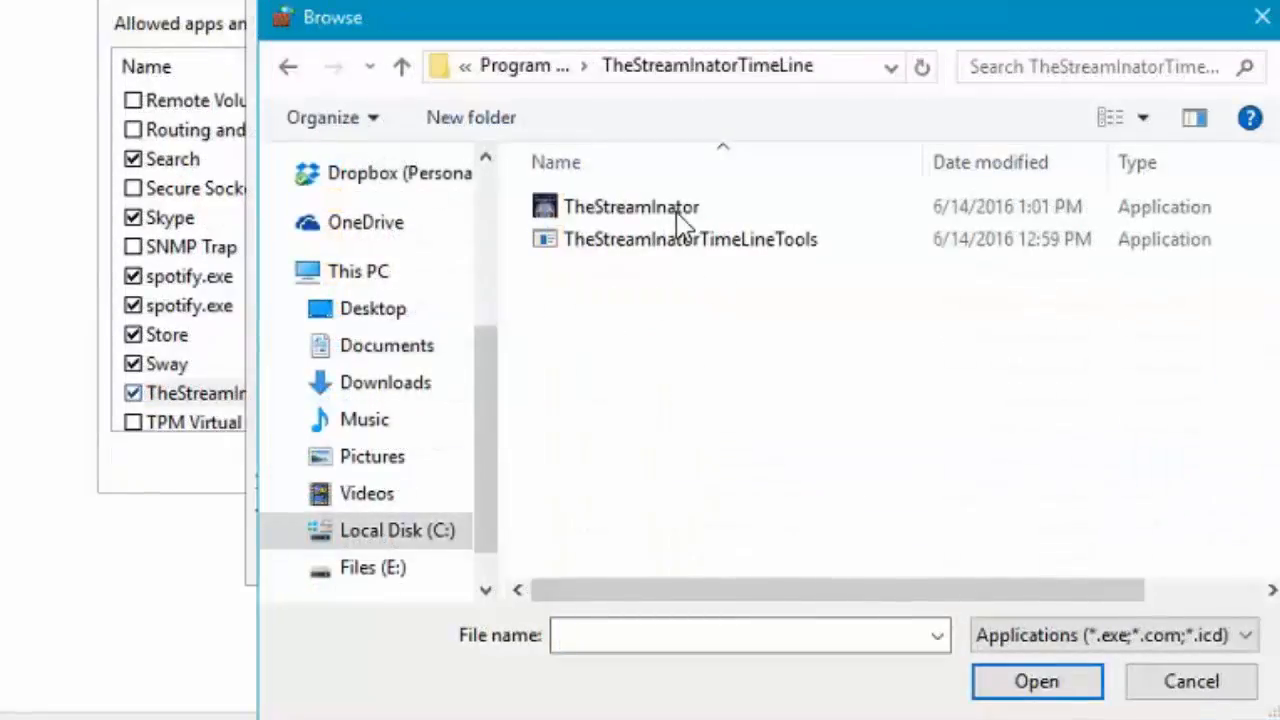
pyautogui.doubleClick(680, 220)
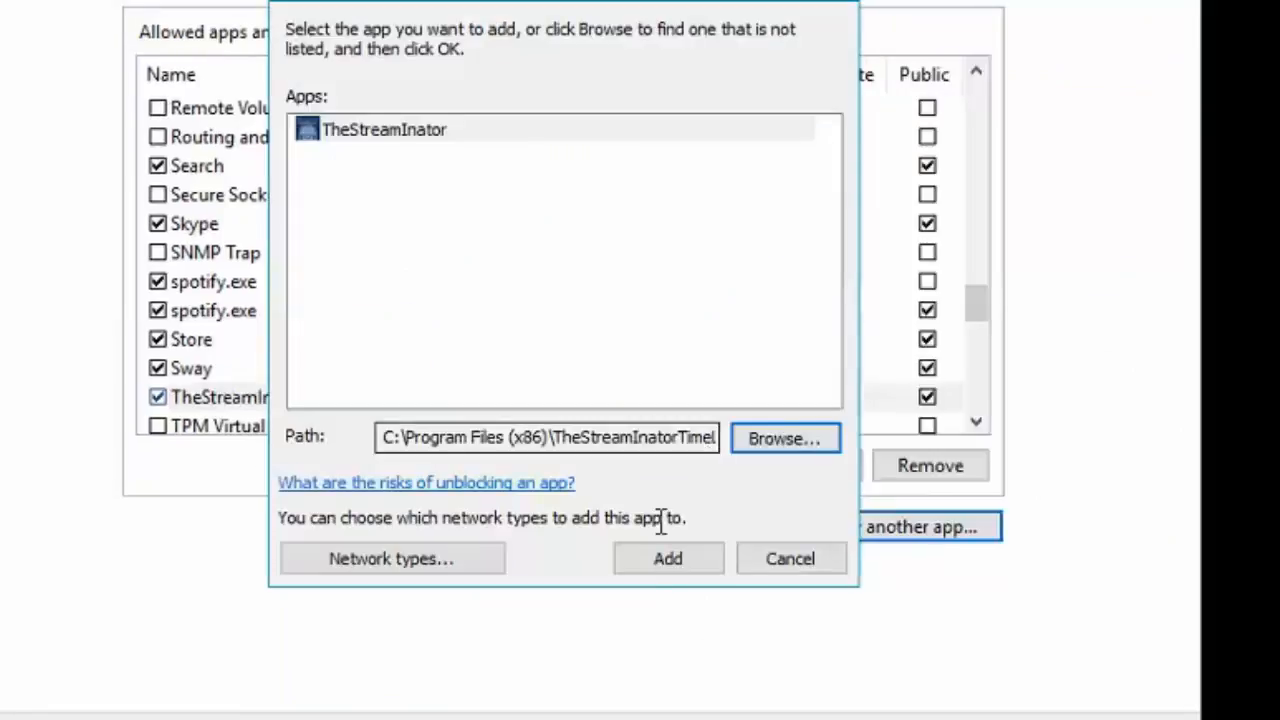
pyautogui.click(654, 563)
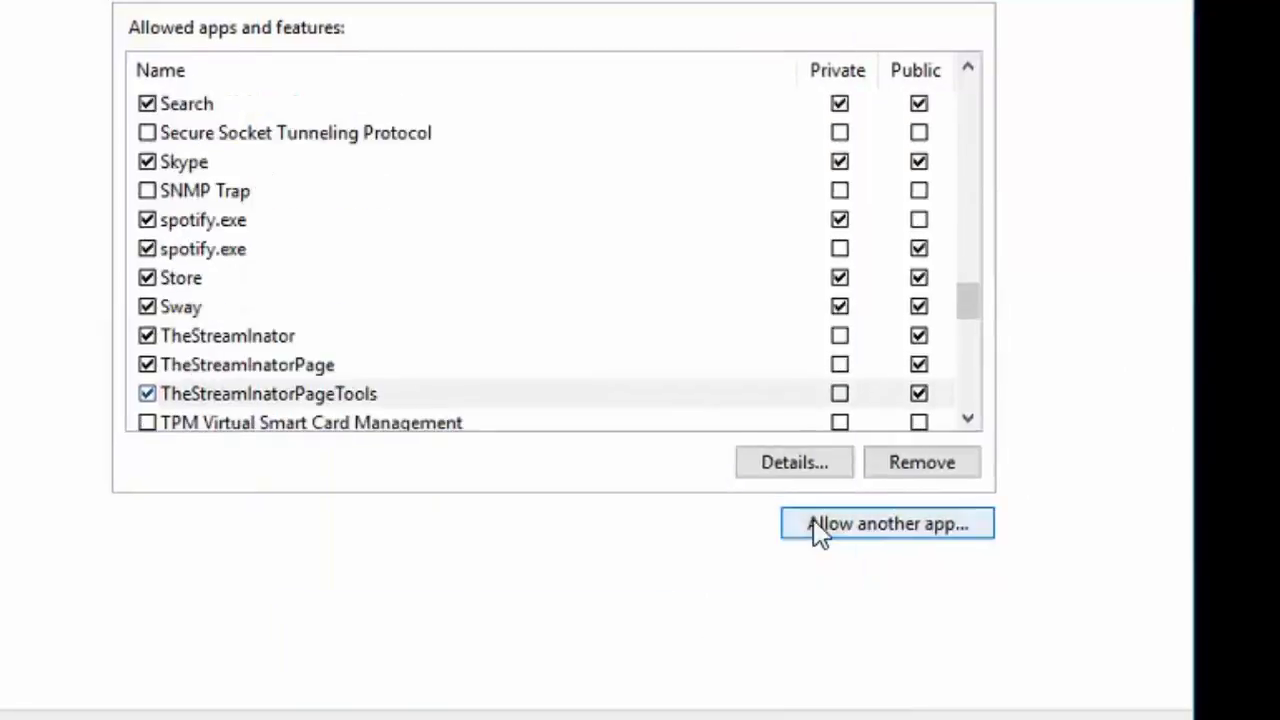
# Add the TheStreamInatorTimeLineTools application from the TheStreamInatorTimeLine folder to the allowed apps
pyautogui.click(826, 530)
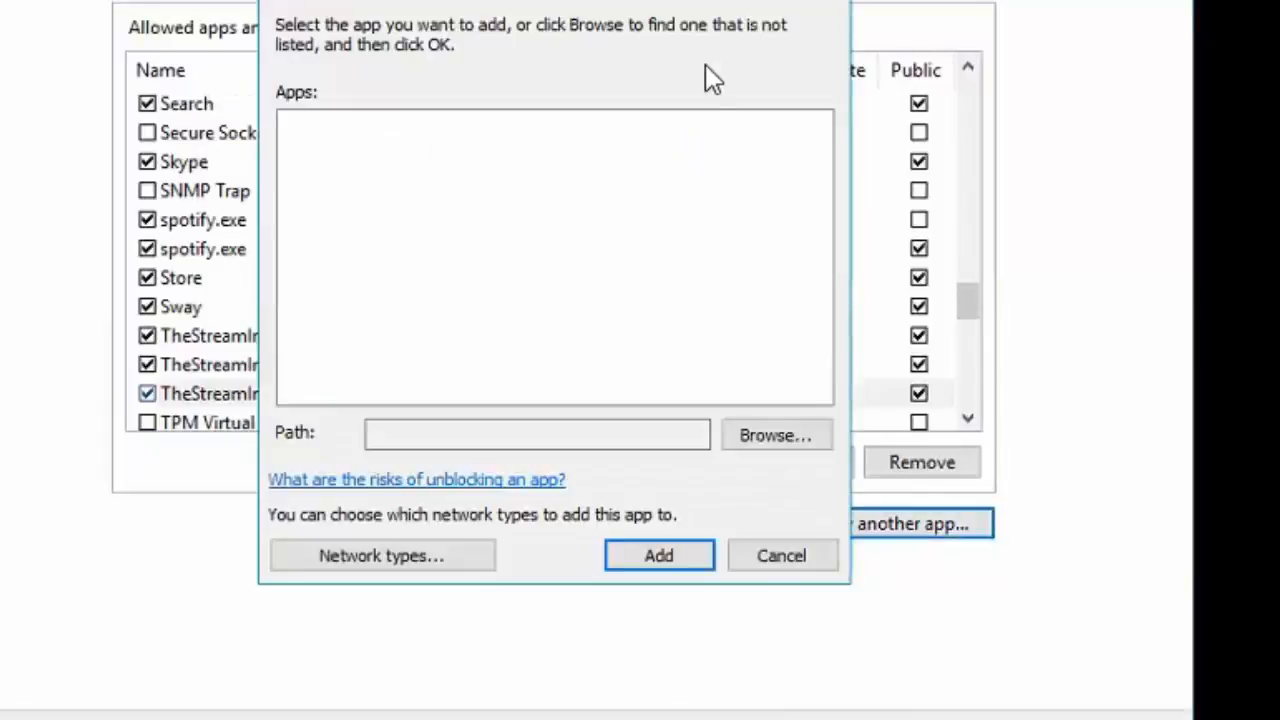
pyautogui.click(773, 440)
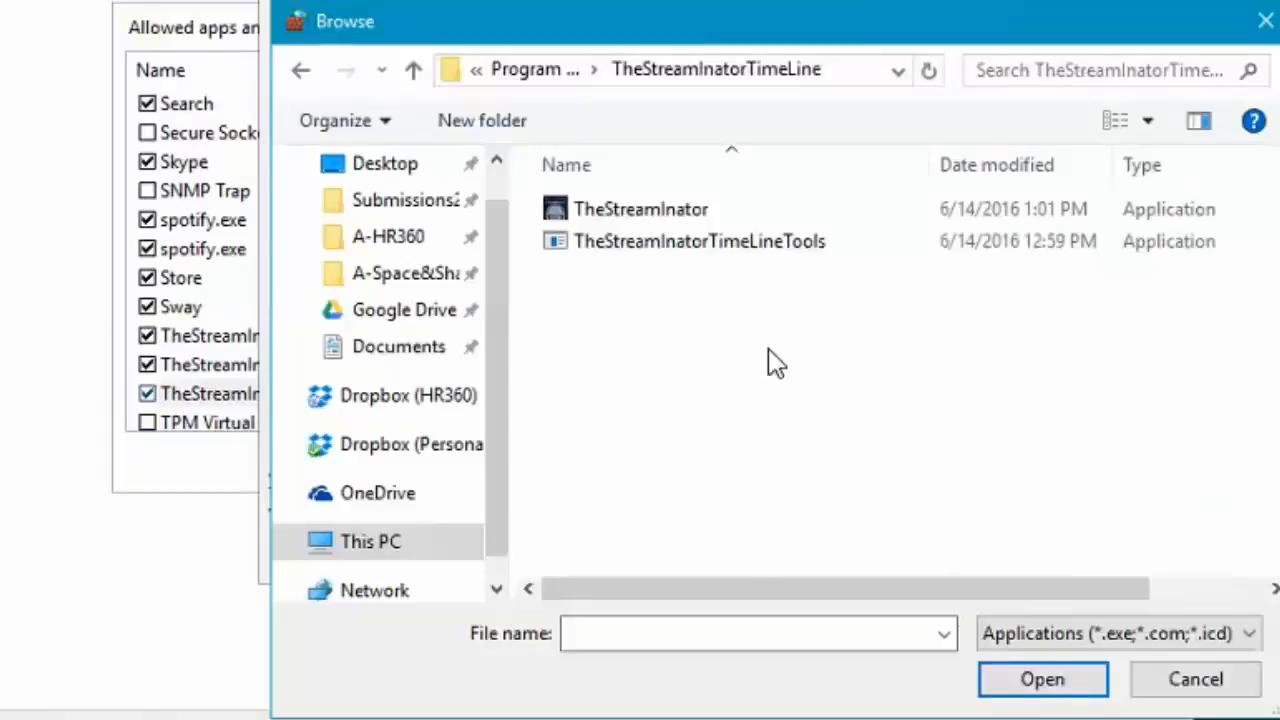
pyautogui.click(752, 252)
pyautogui.click(1022, 688)
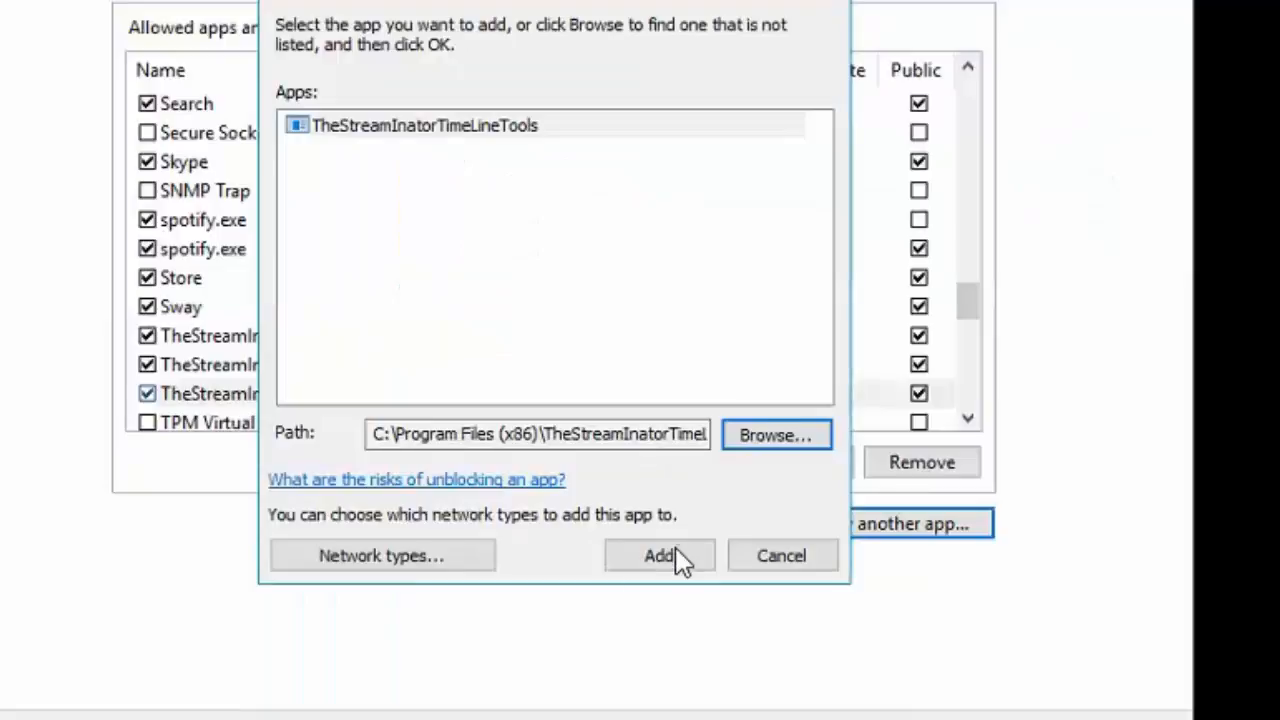
pyautogui.click(660, 556)
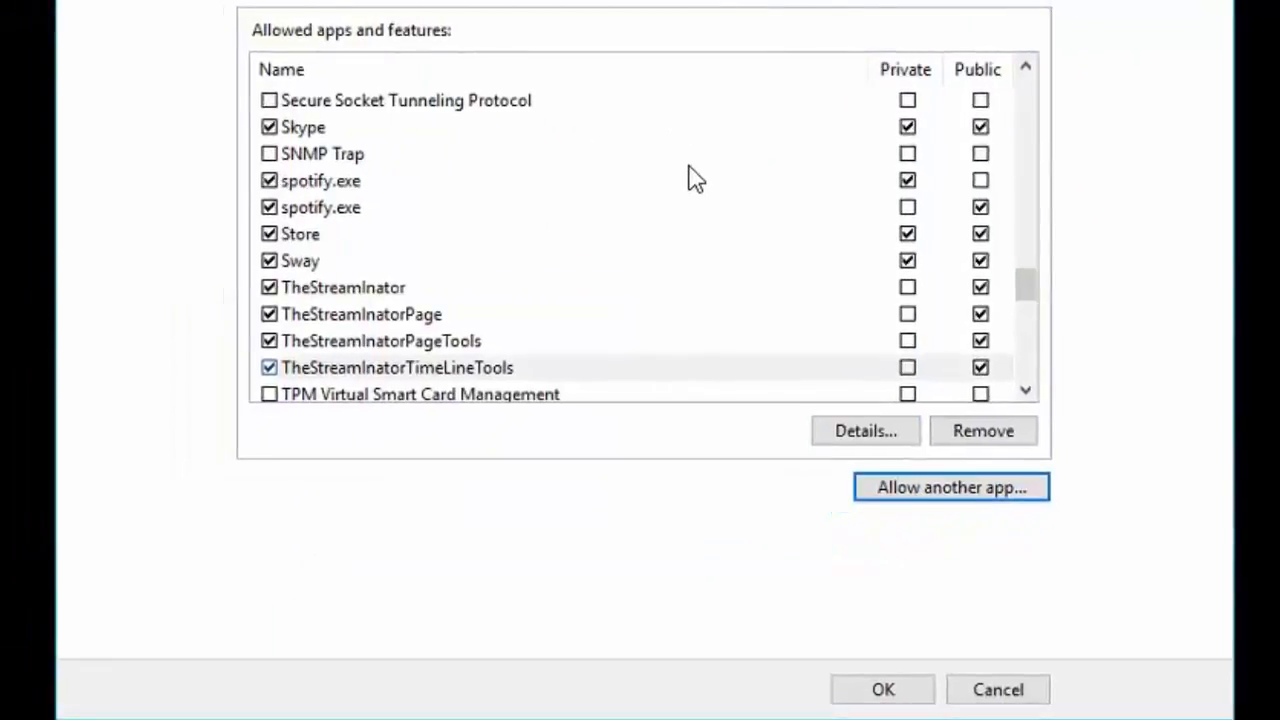
# Allow TheStreamInator, TheStreamInatorPage, TheStreamInatorPageTools and TheStreamInatorTimeLineTools on private networks
pyautogui.click(906, 288)
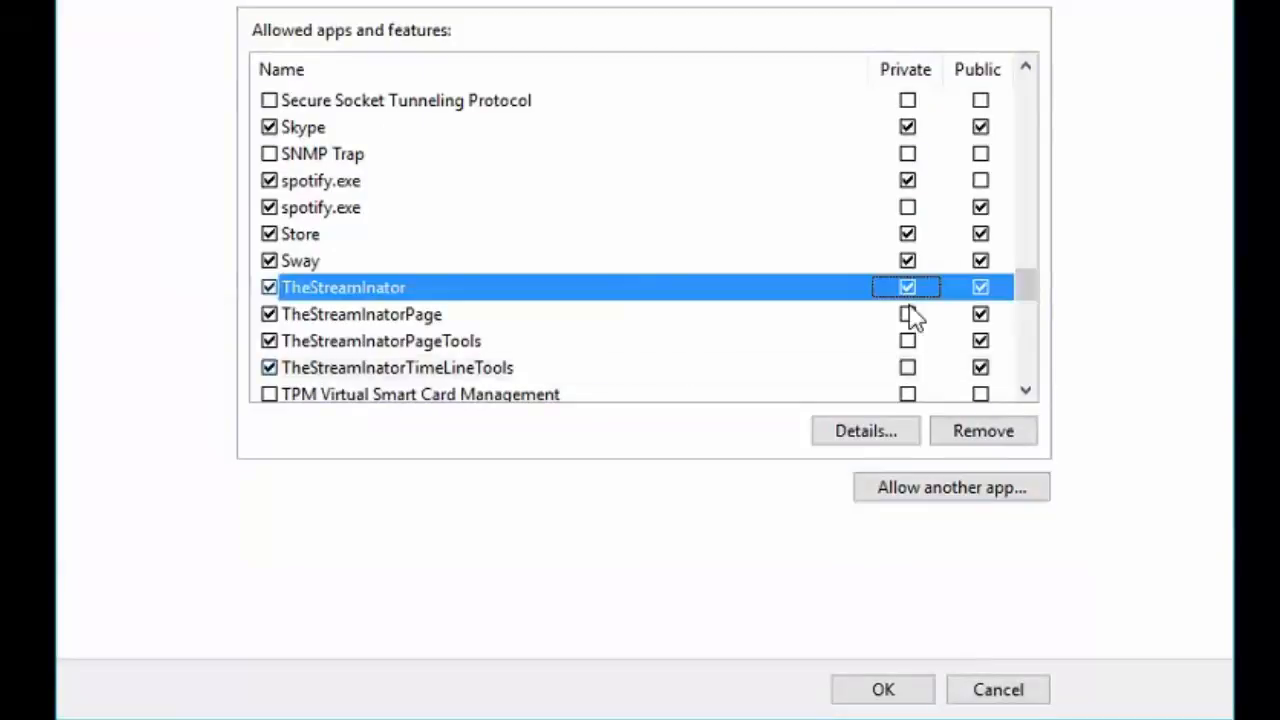
pyautogui.click(907, 314)
pyautogui.click(906, 342)
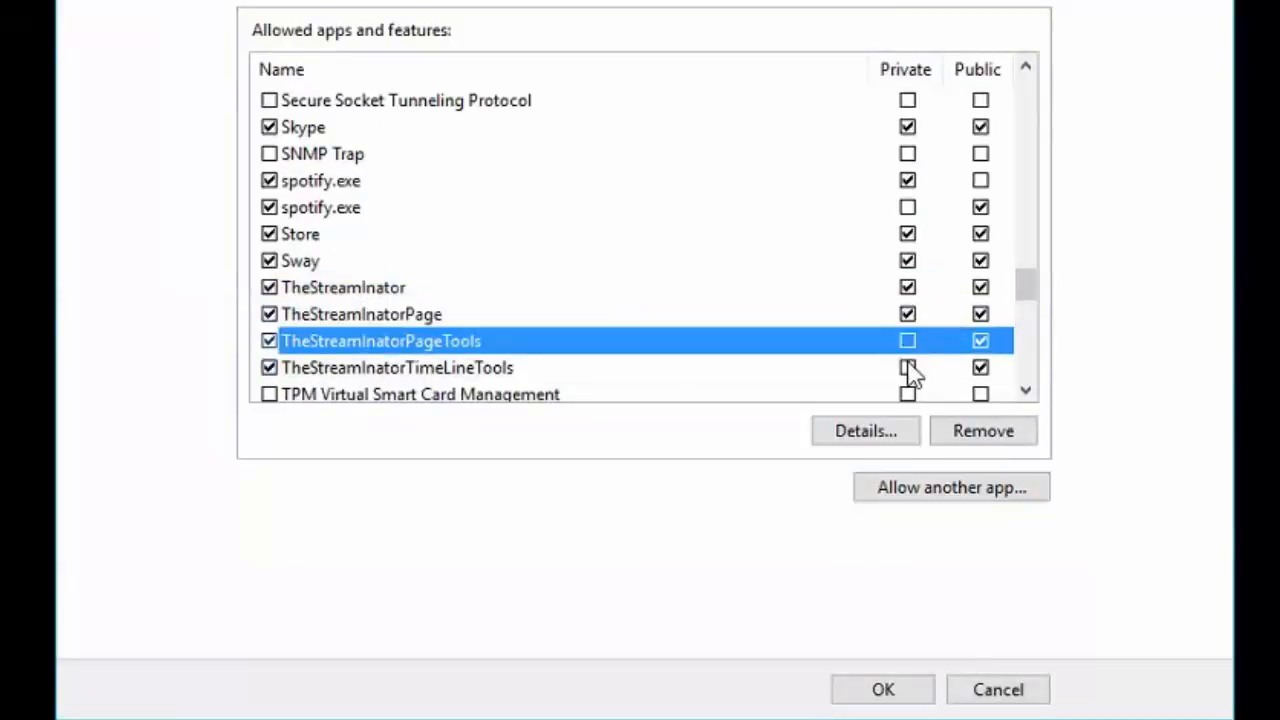
pyautogui.click(907, 368)
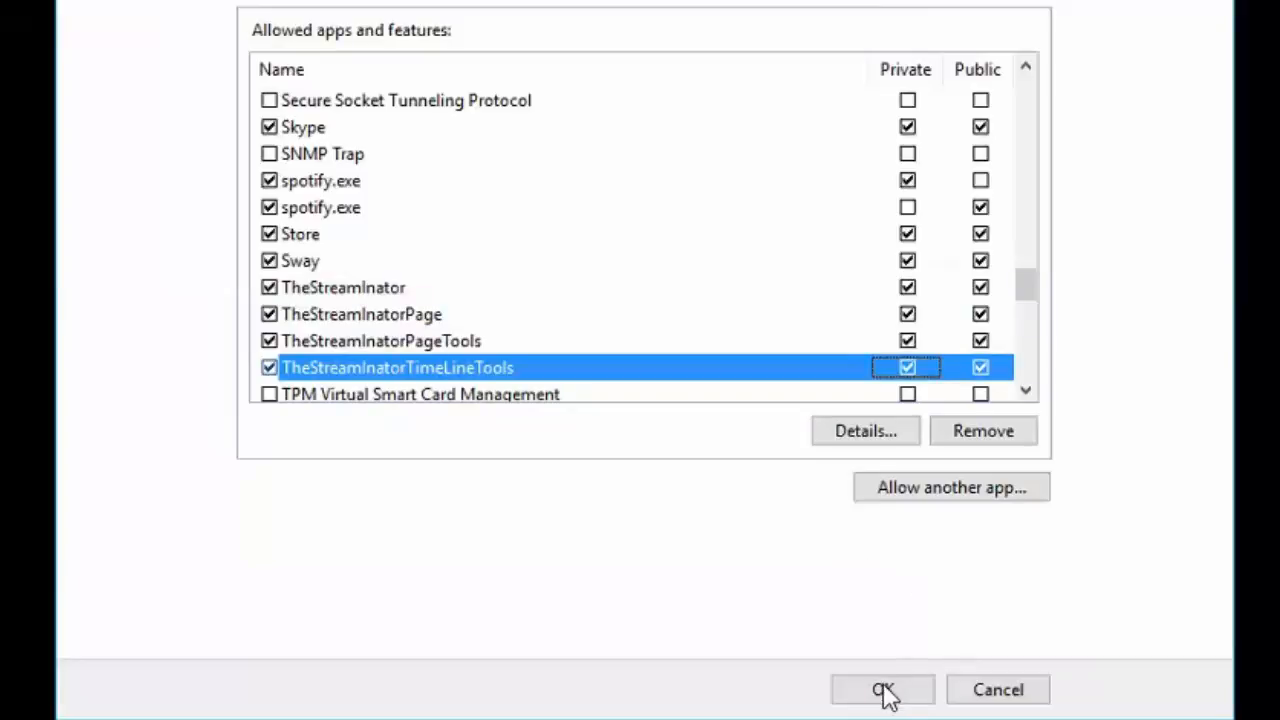
# Save the allowed apps list and open the firewall's advanced settings
pyautogui.click(915, 688)
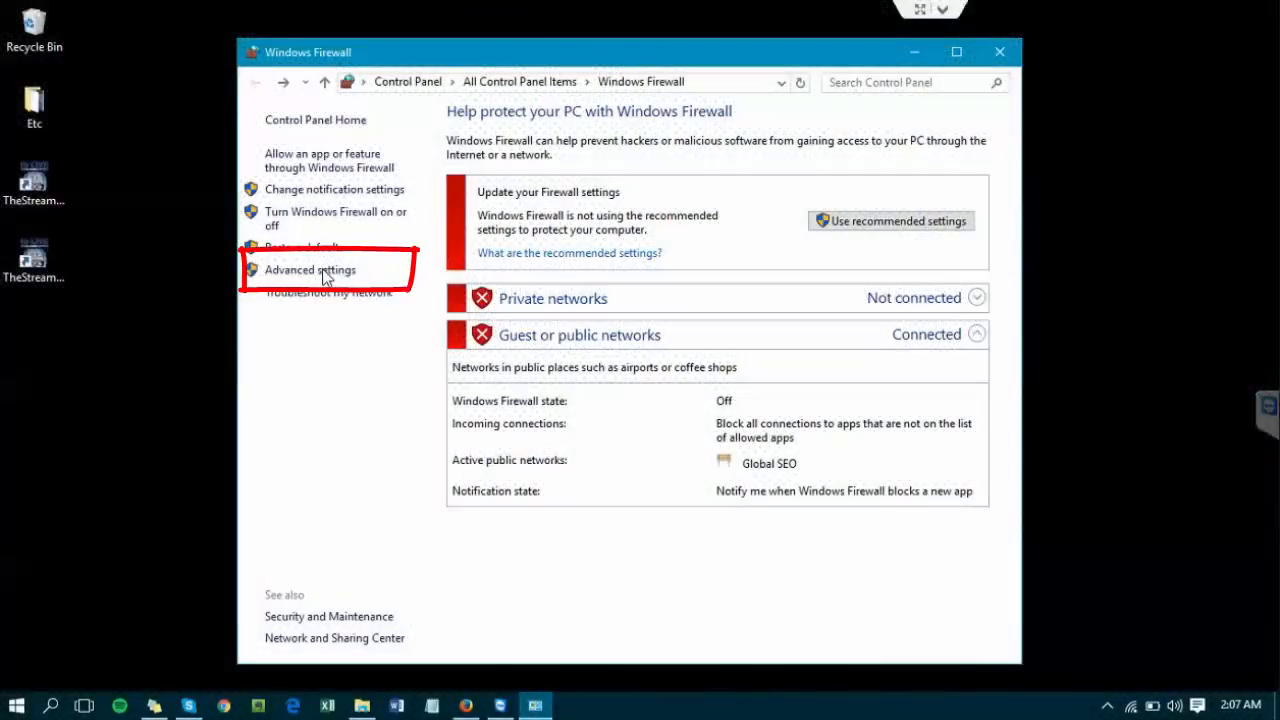
pyautogui.click(323, 277)
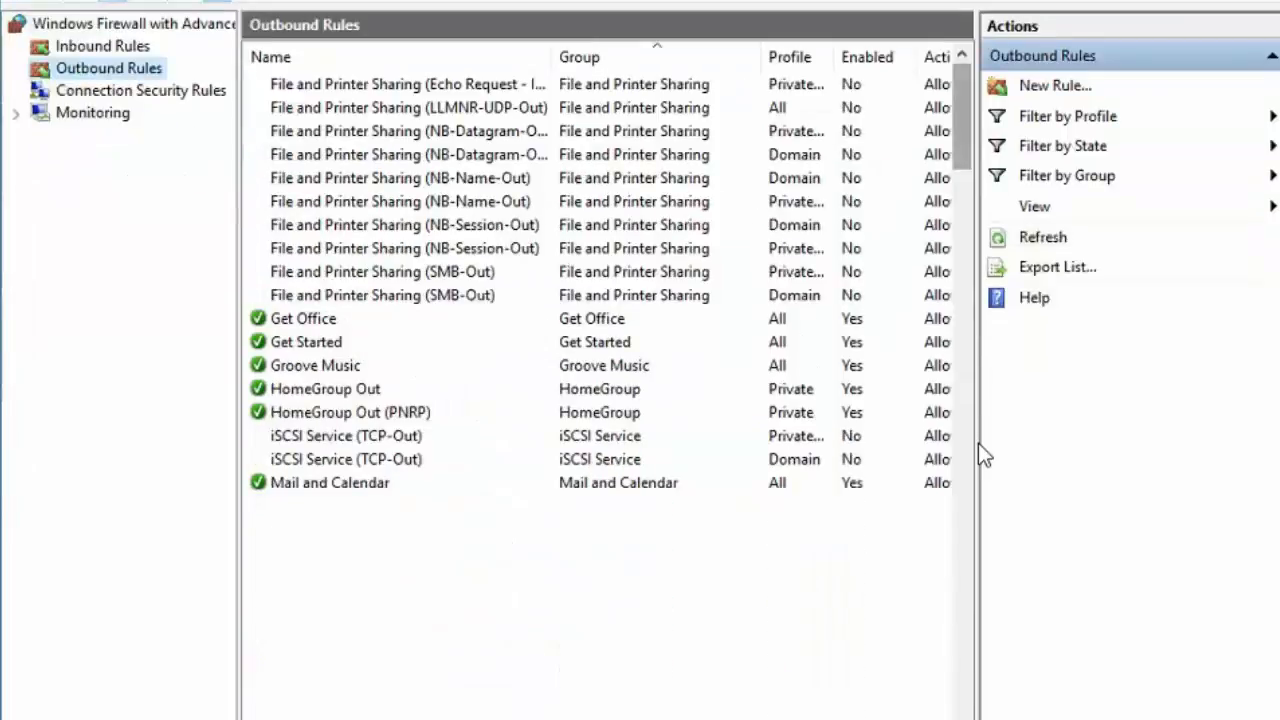
# Examine the outbound and inbound rule lists for StreamInator entries
pyautogui.moveTo(978, 443); pyautogui.dragTo(978, 660)
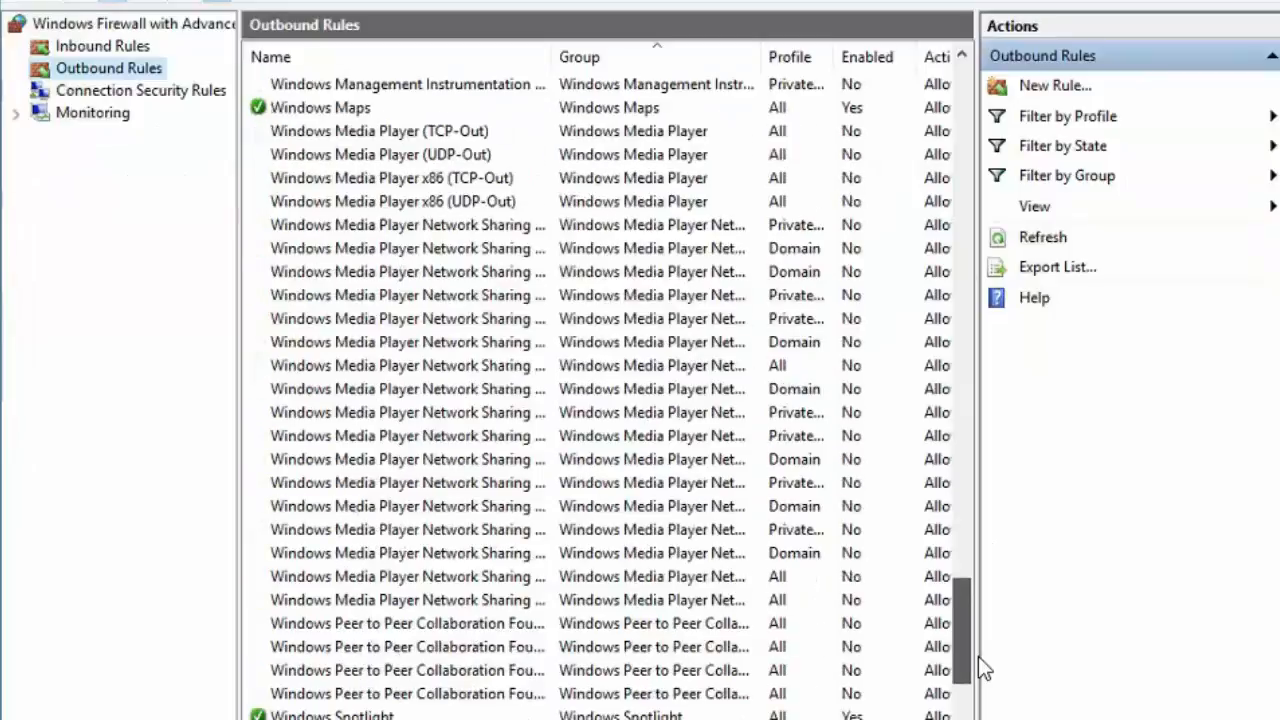
pyautogui.scroll(5, 526, 390)
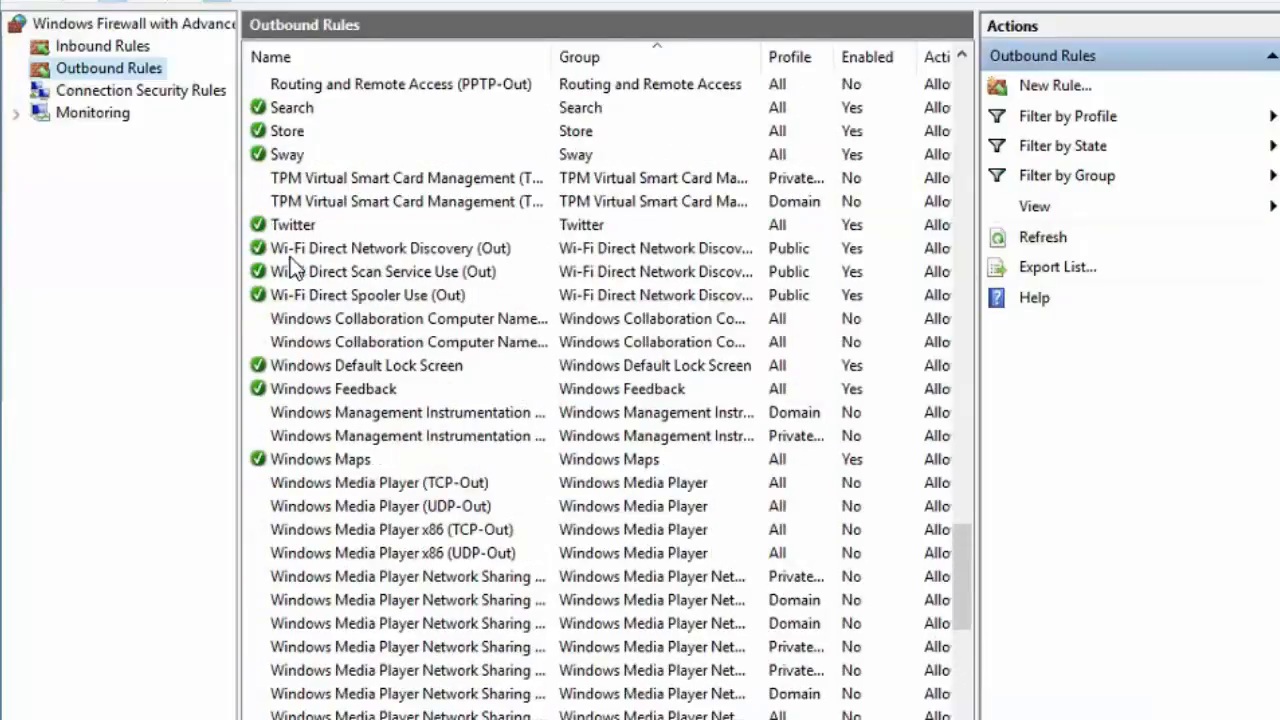
pyautogui.moveTo(957, 611); pyautogui.dragTo(956, 71)
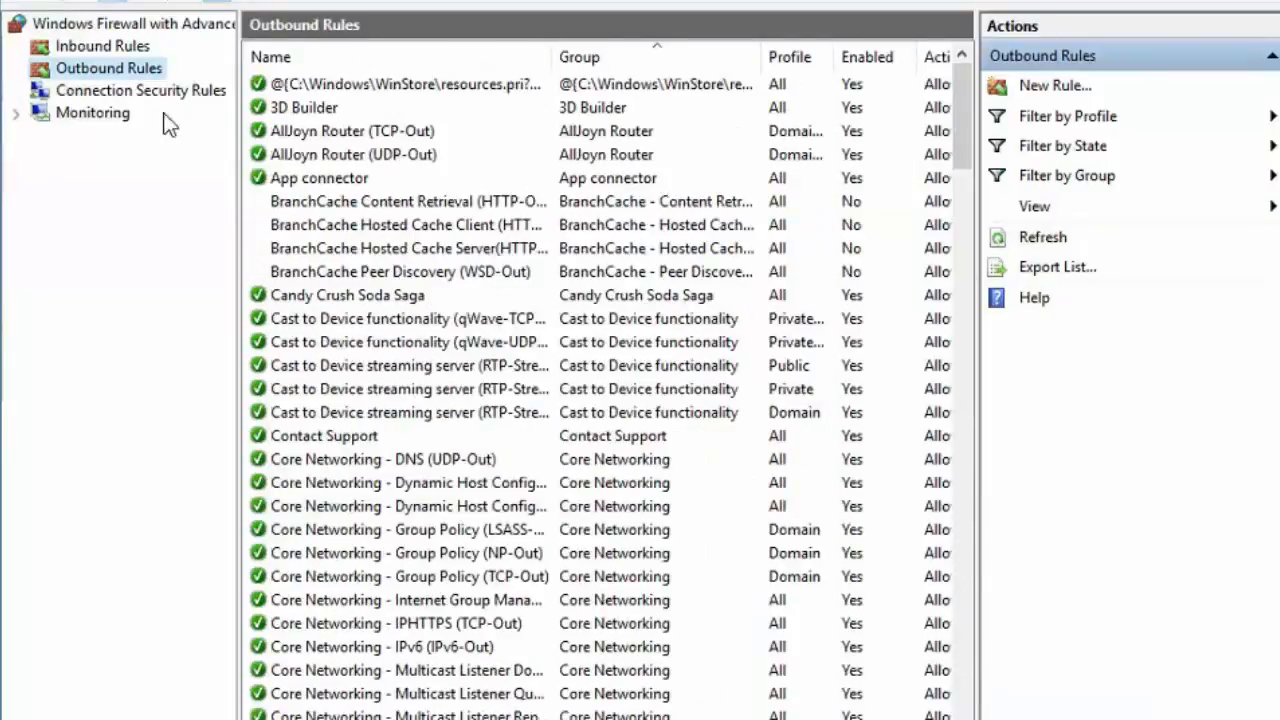
pyautogui.click(112, 46)
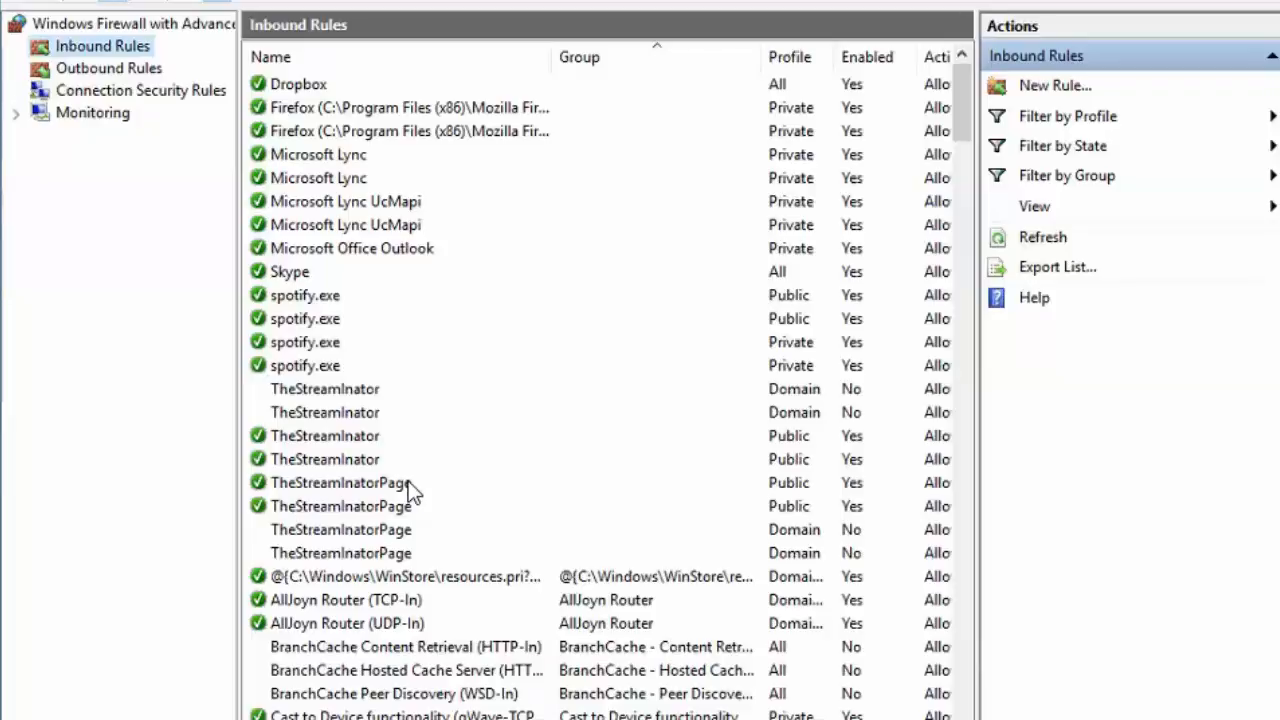
pyautogui.click(95, 70)
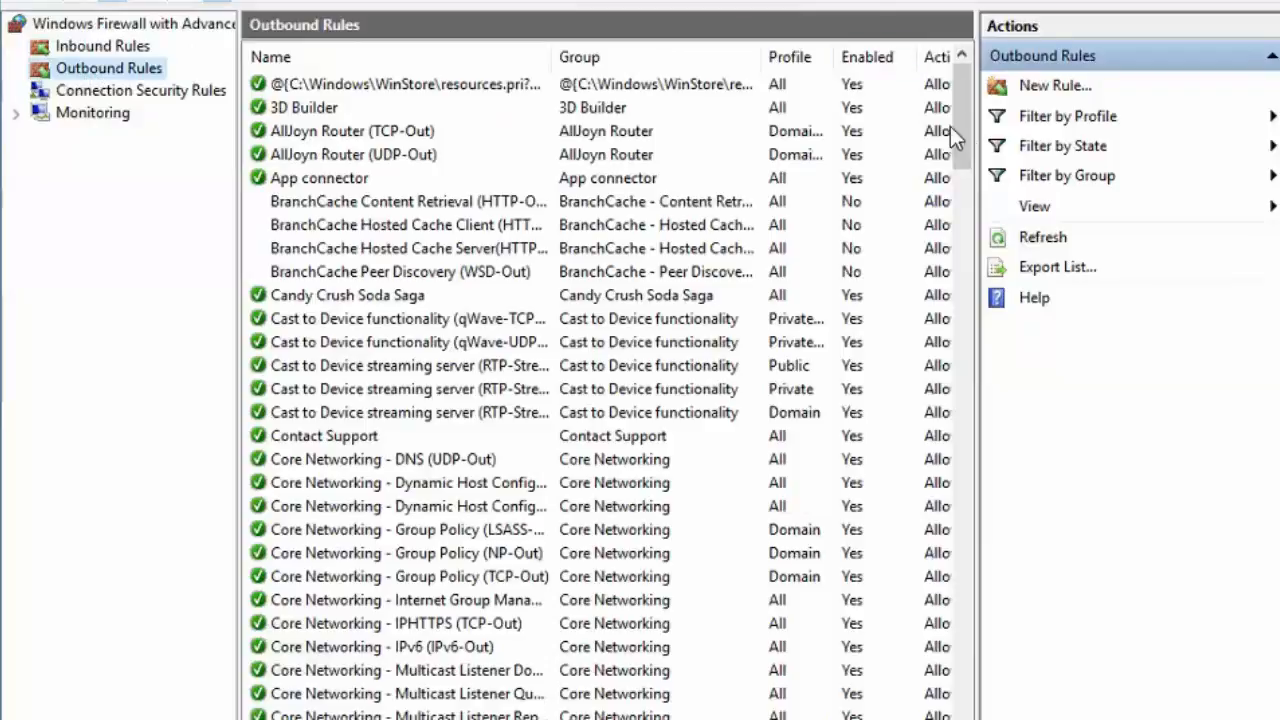
pyautogui.moveTo(963, 160)
pyautogui.mouseDown()
pyautogui.moveTo(964, 528)
pyautogui.moveTo(963, 110)
pyautogui.mouseUp()
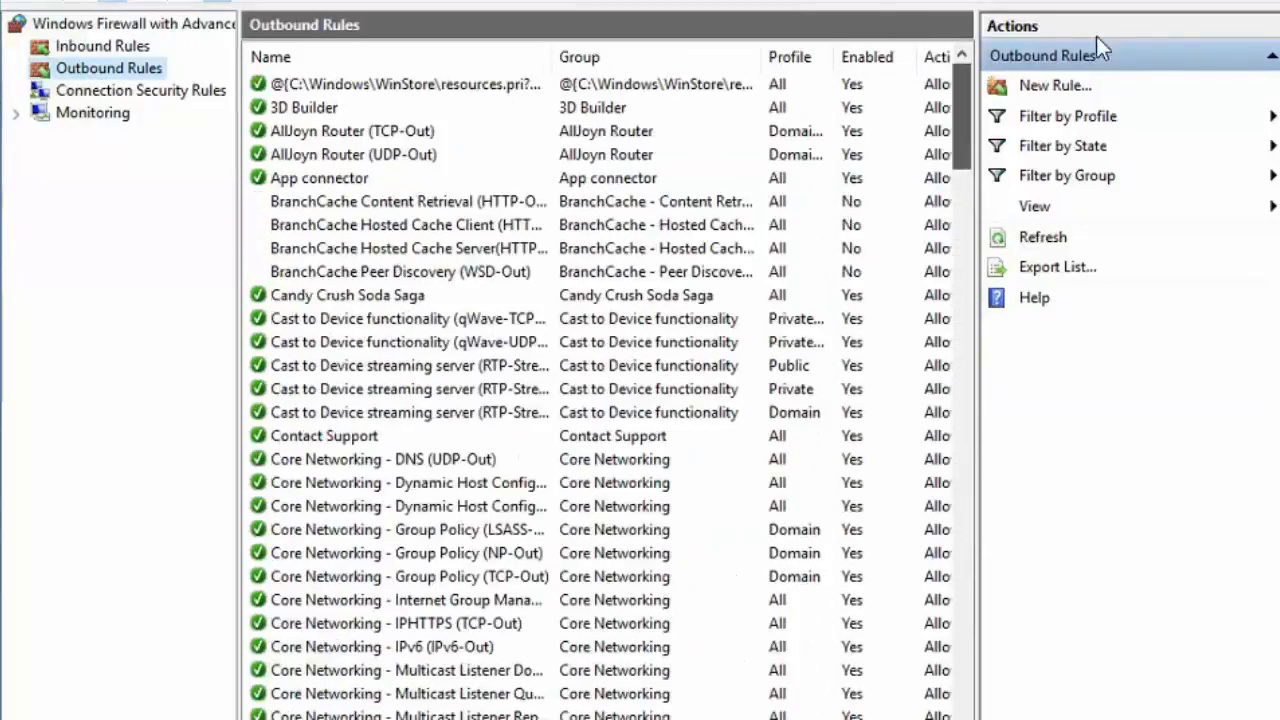
# Start a new outbound program rule for the TheStreamInatorPage application in the TheStreamInatorPage folder of Program Files (x86)
pyautogui.click(1058, 86)
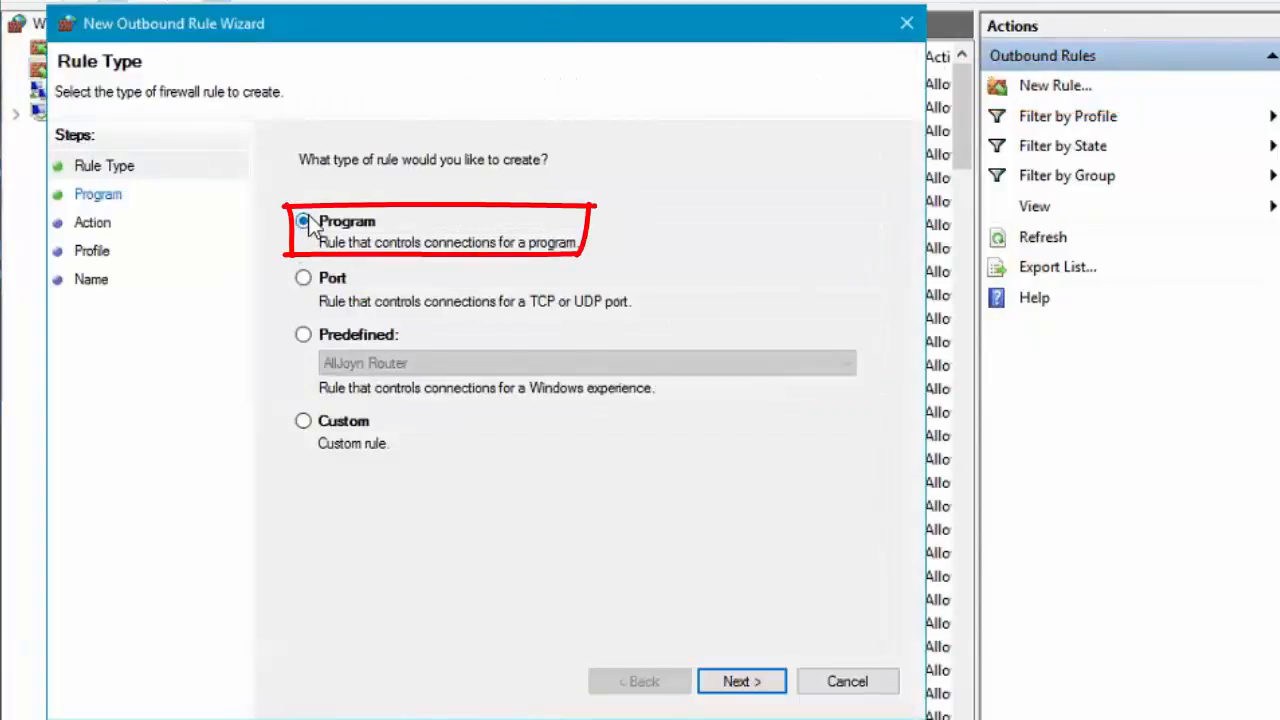
pyautogui.click(737, 683)
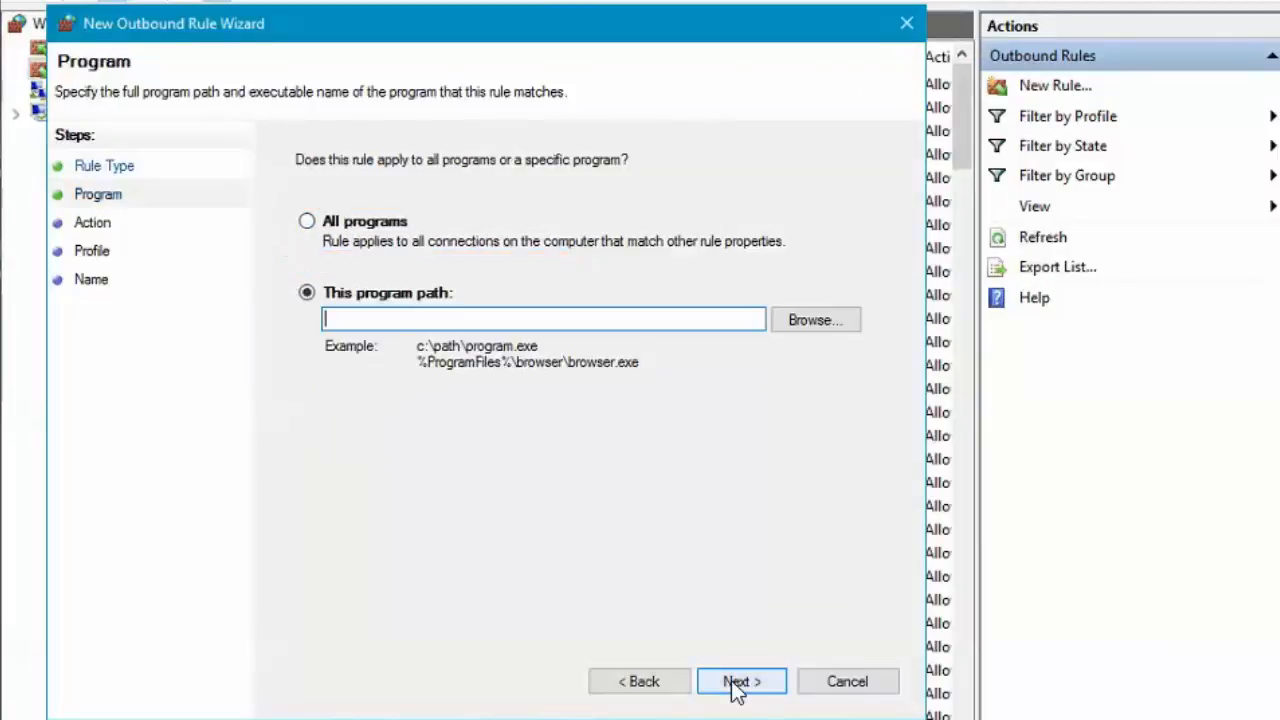
pyautogui.click(818, 322)
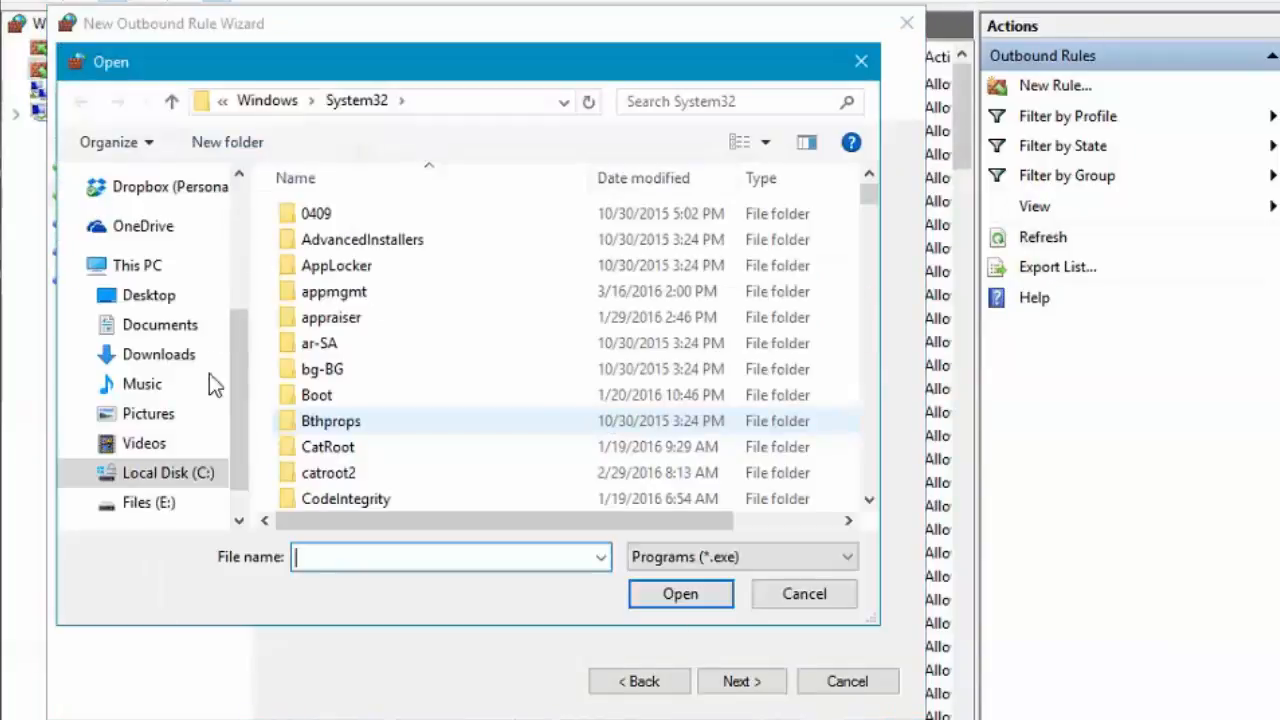
pyautogui.click(102, 474)
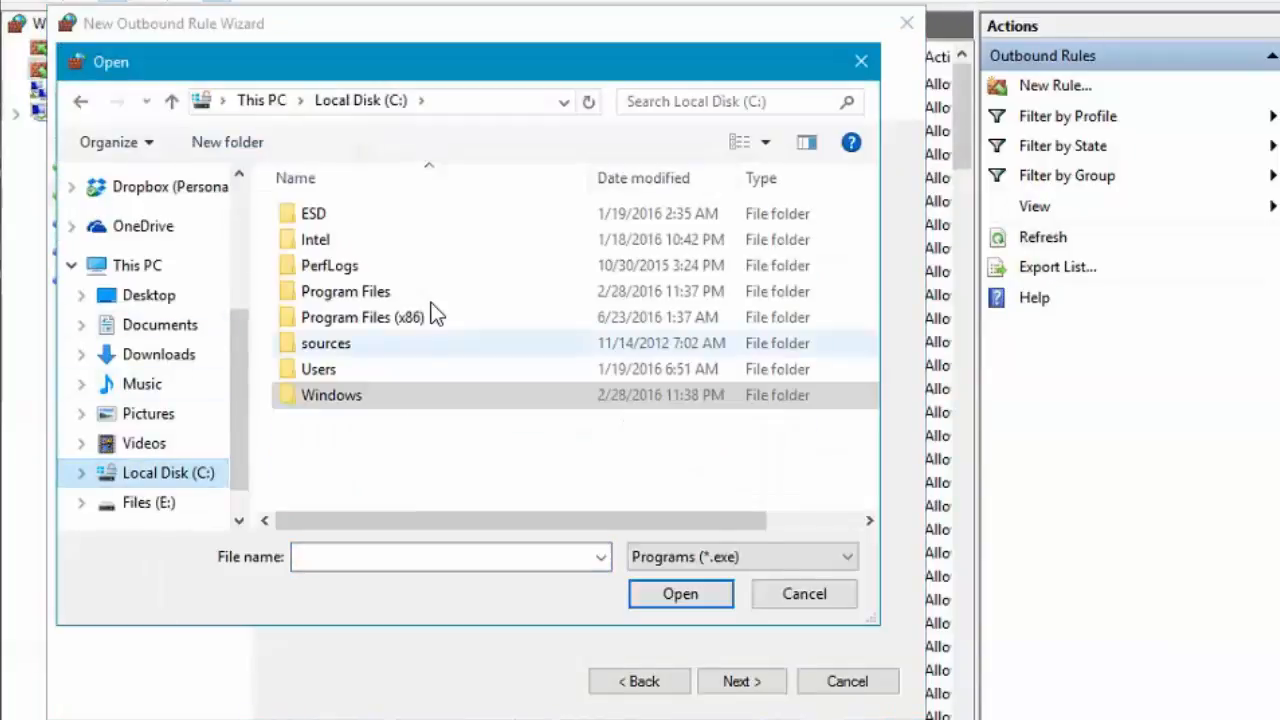
pyautogui.click(432, 317)
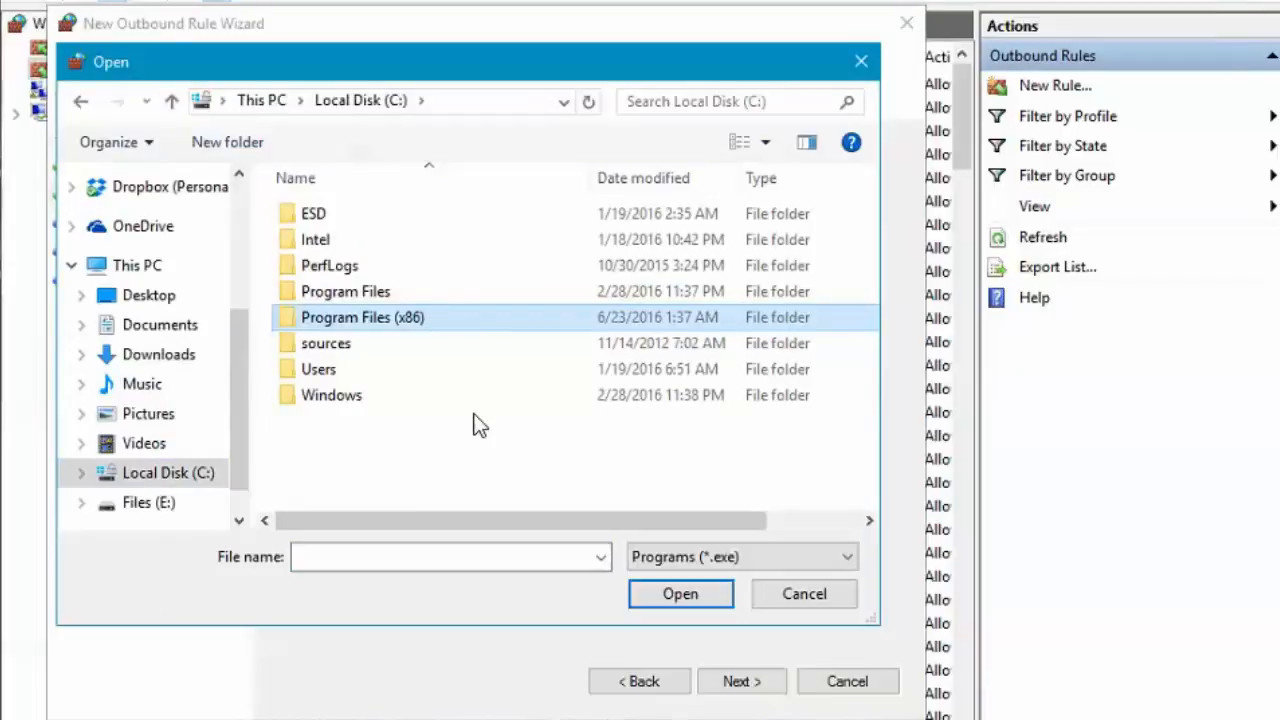
pyautogui.doubleClick(417, 318)
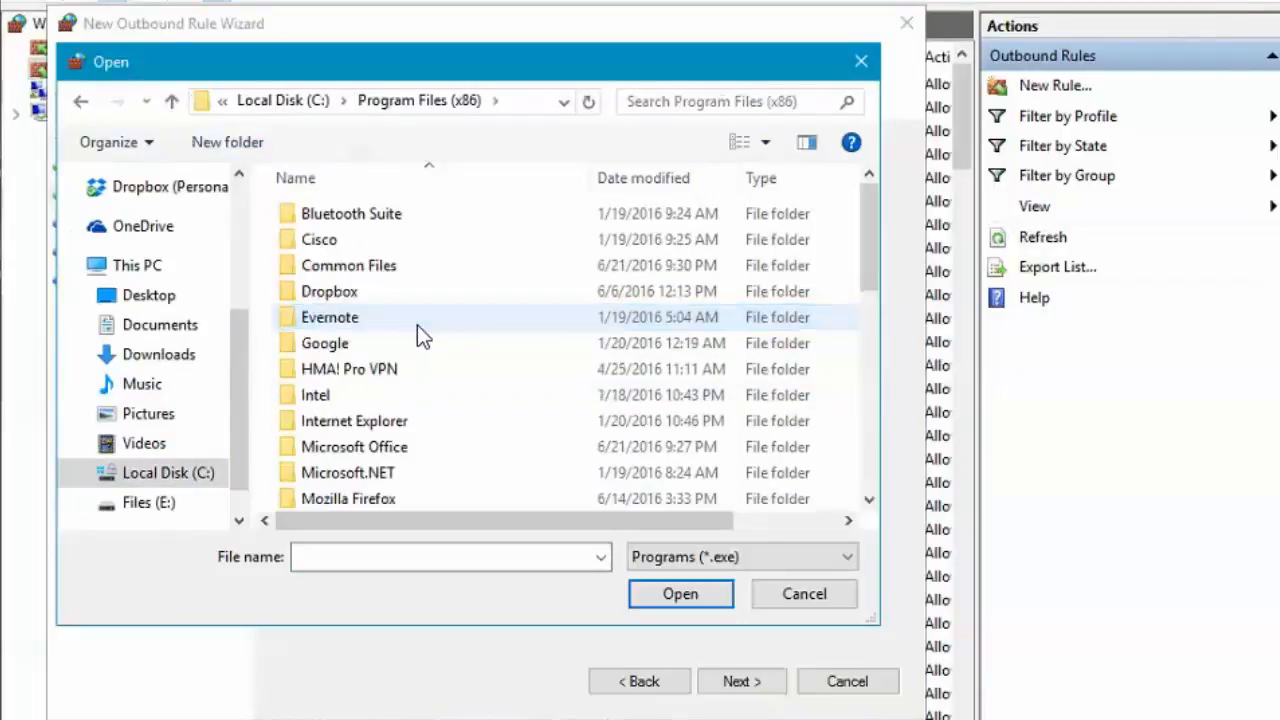
pyautogui.click(871, 351)
pyautogui.click(866, 492)
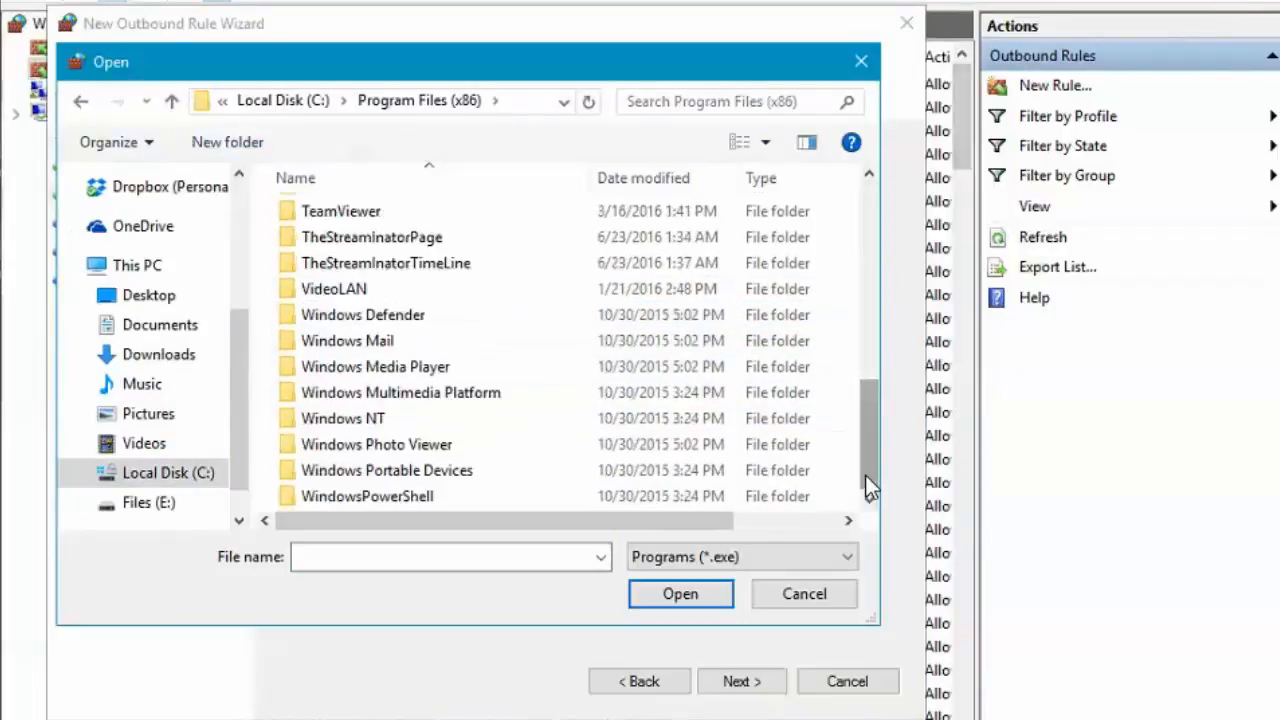
pyautogui.doubleClick(362, 240)
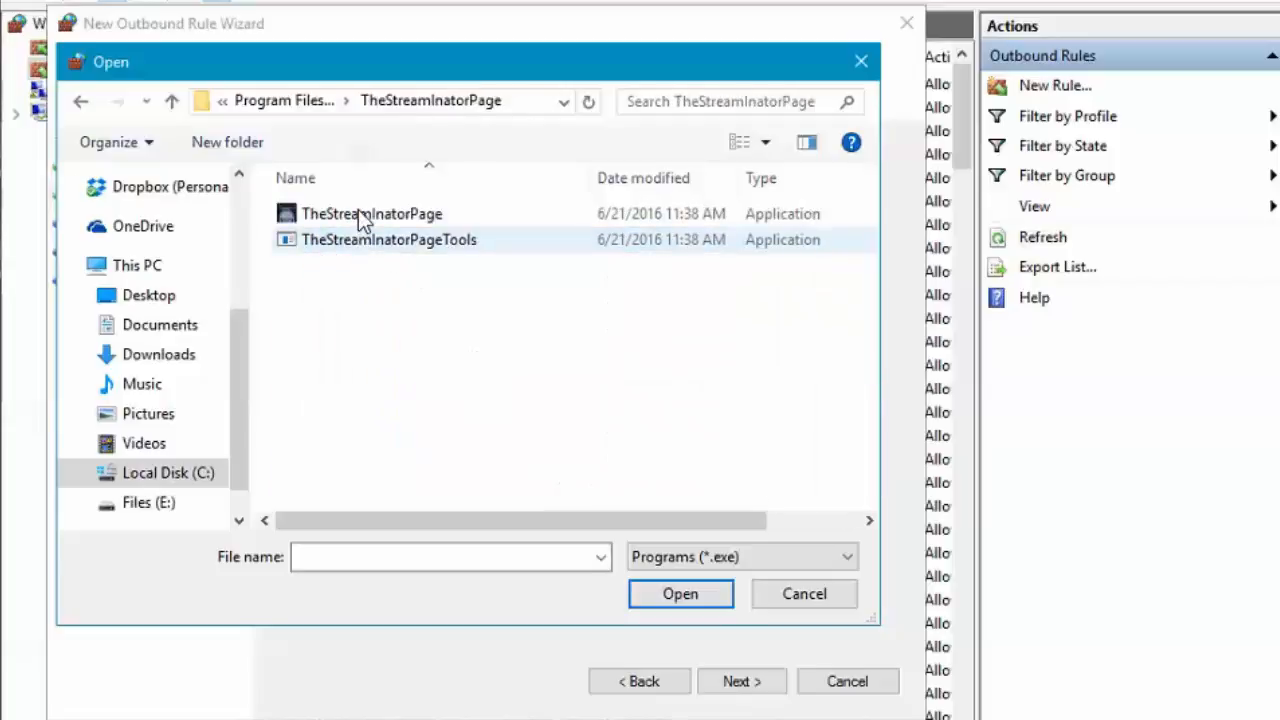
pyautogui.click(358, 212)
pyautogui.click(705, 600)
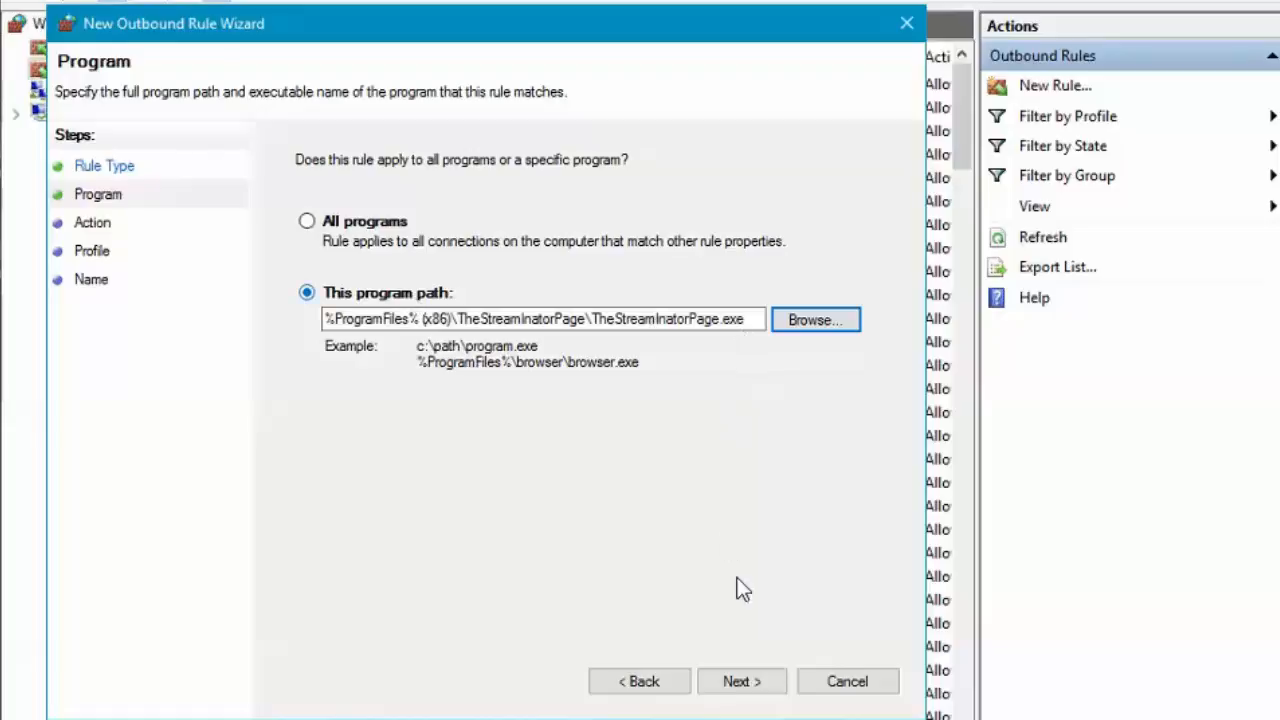
# Allow the connection for the Domain, Private and Public profiles and finish the rule with the name TheStreaminatorPage
pyautogui.click(750, 679)
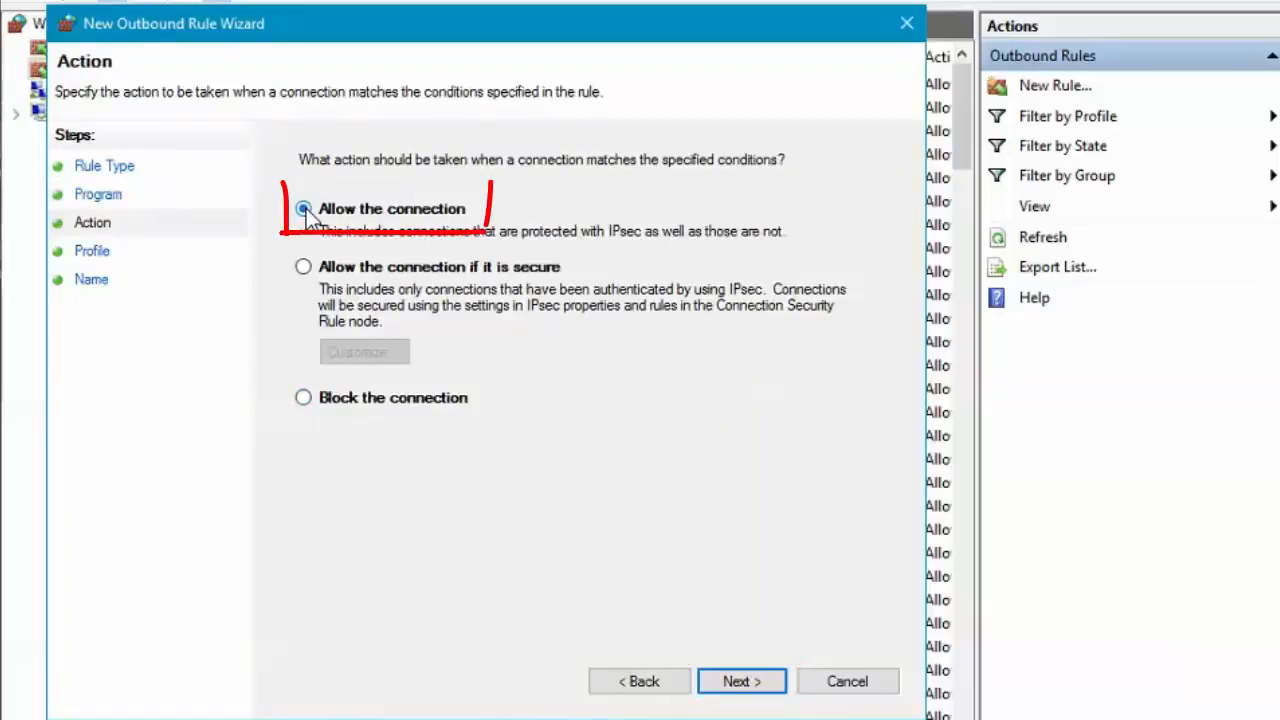
pyautogui.click(737, 690)
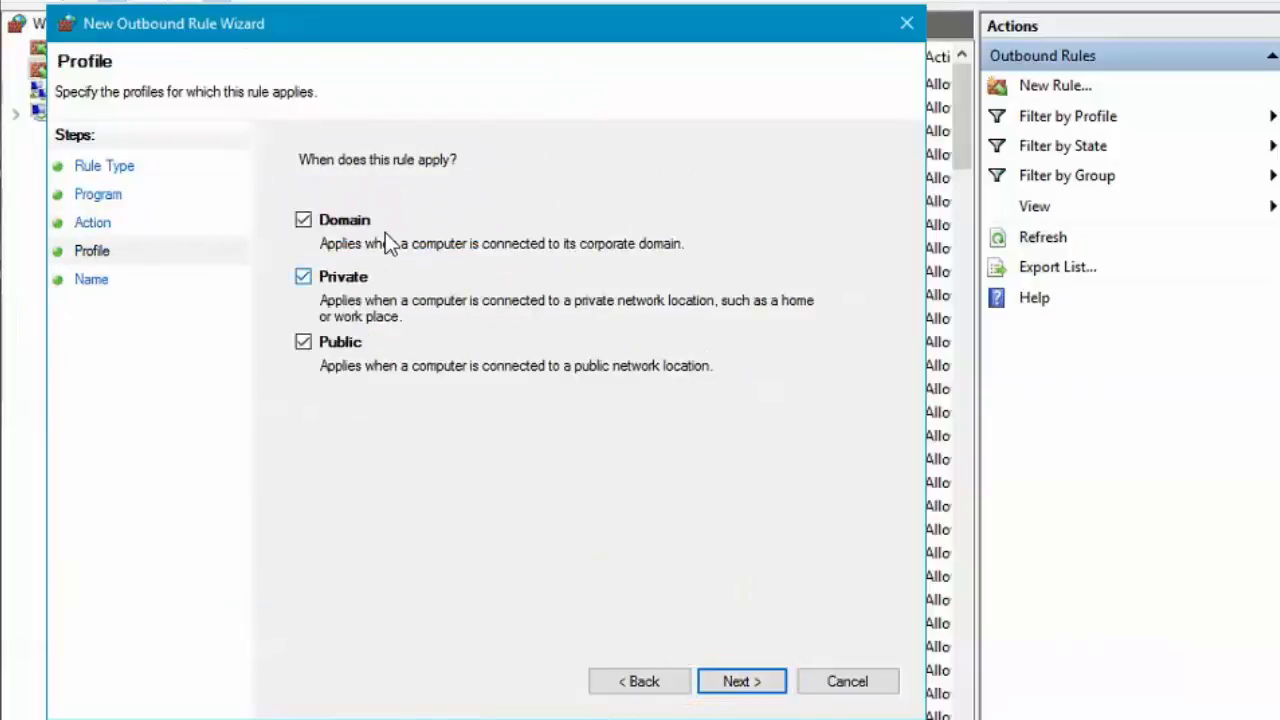
pyautogui.click(745, 684)
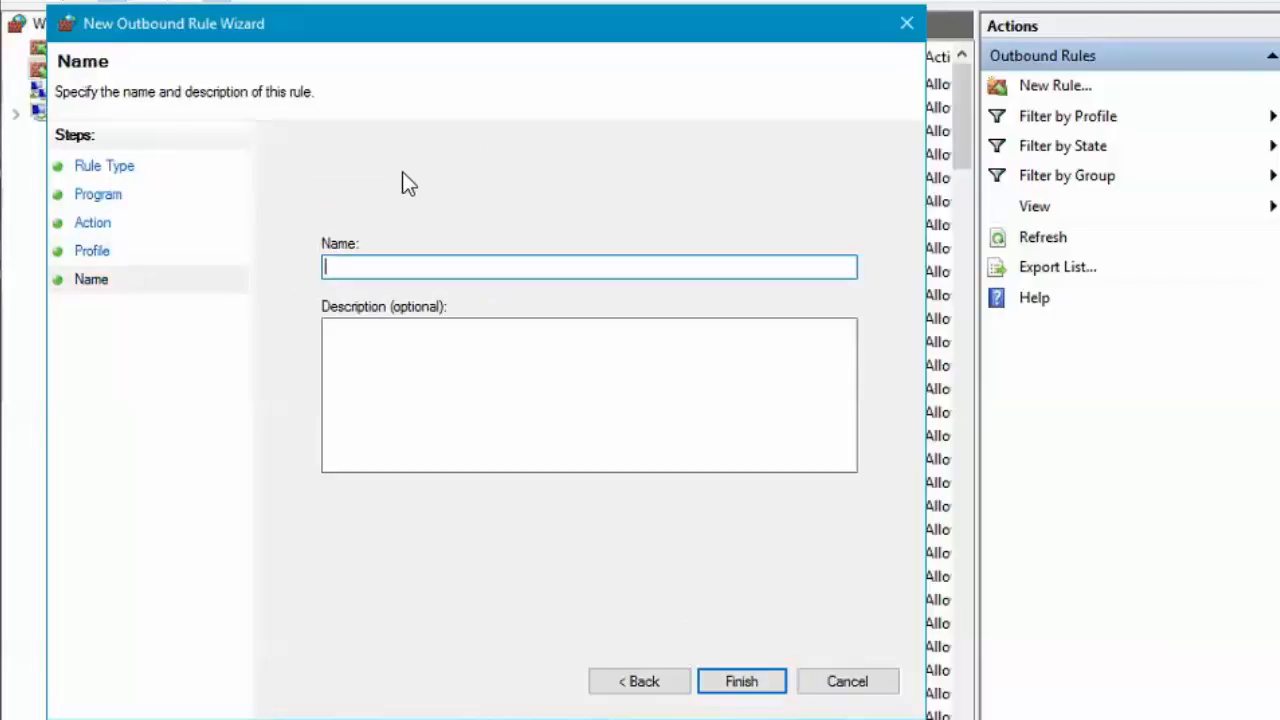
pyautogui.write('TheStream')
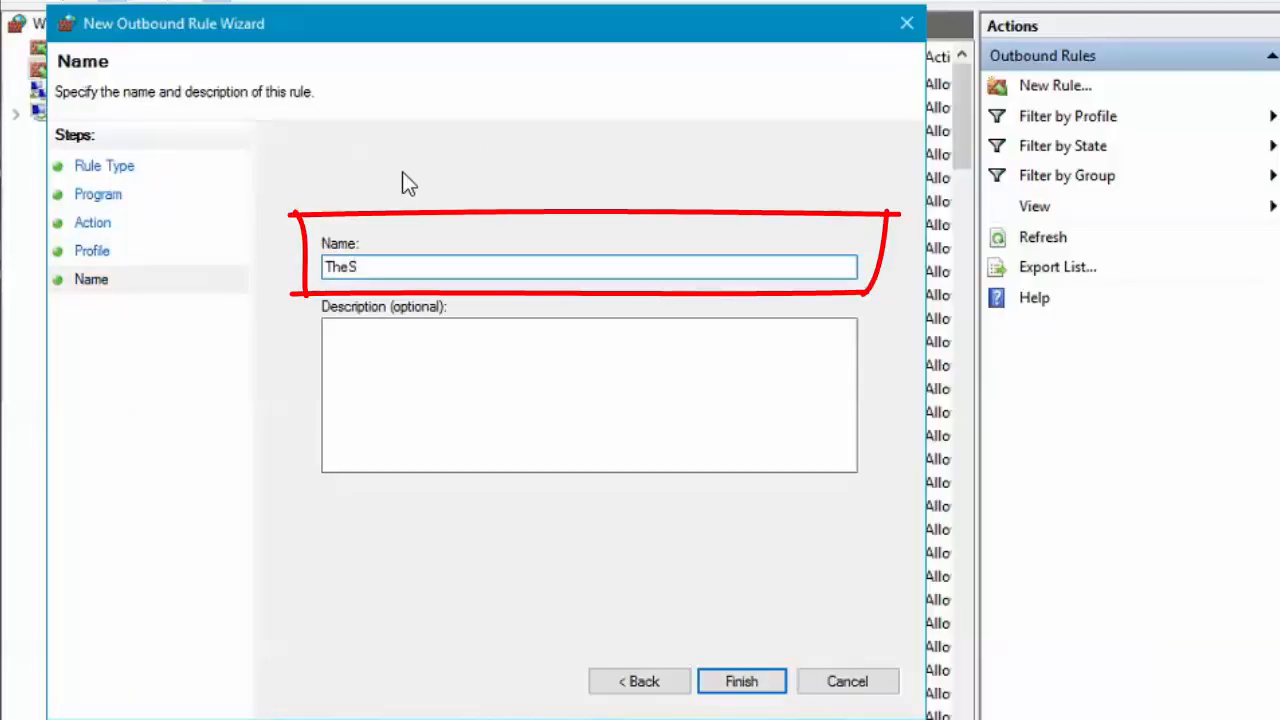
pyautogui.write('inatorPage')
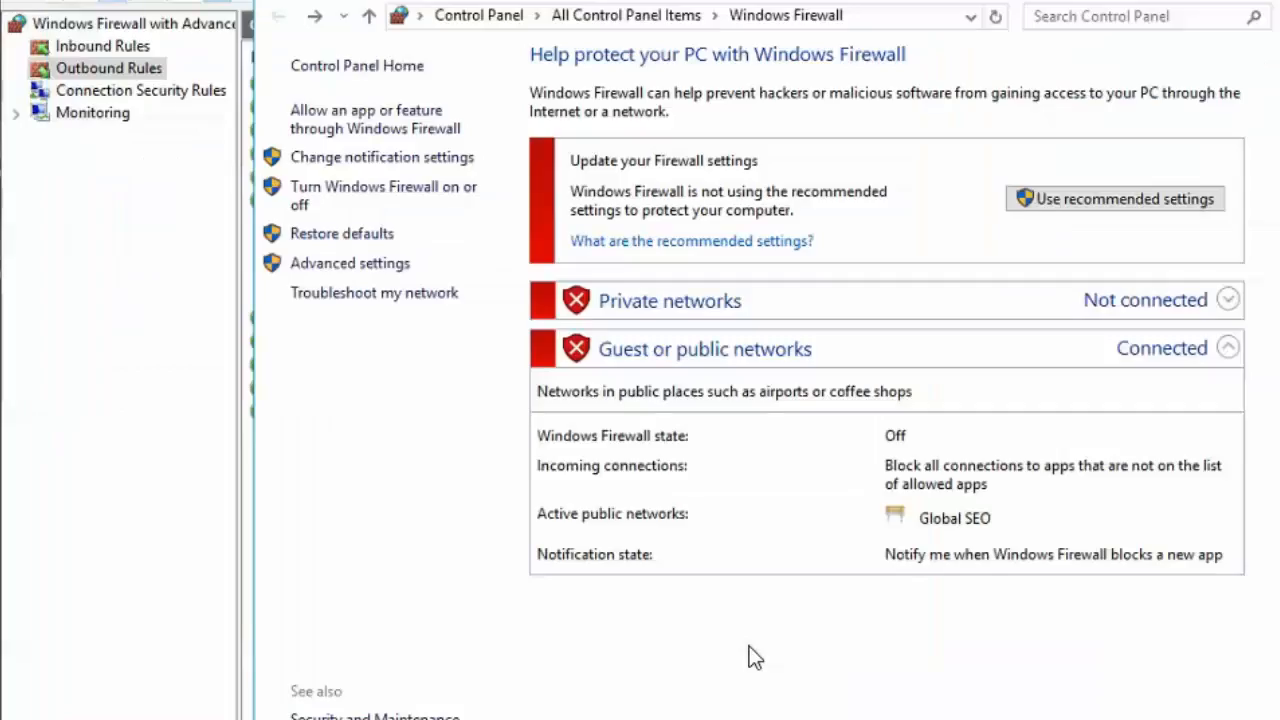
# Return to the advanced firewall settings and start a new outbound program rule for the TheStreamInatorPageTools application
pyautogui.click(355, 266)
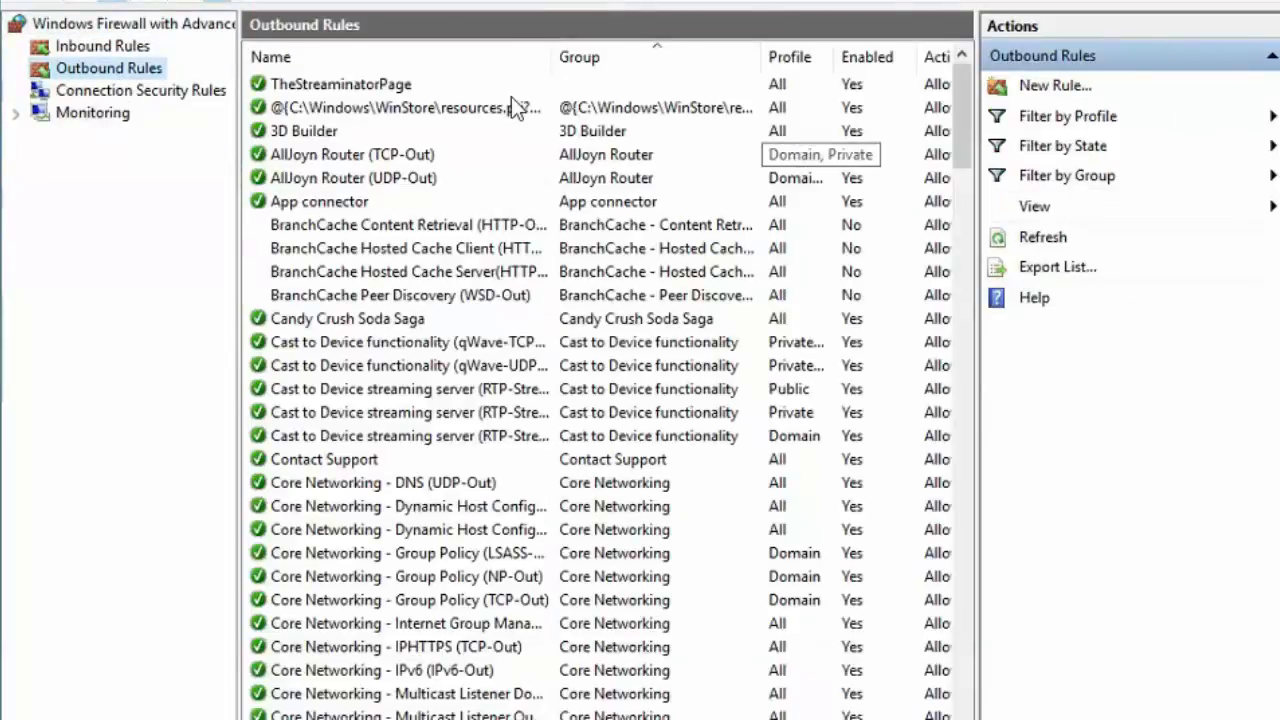
pyautogui.click(1068, 90)
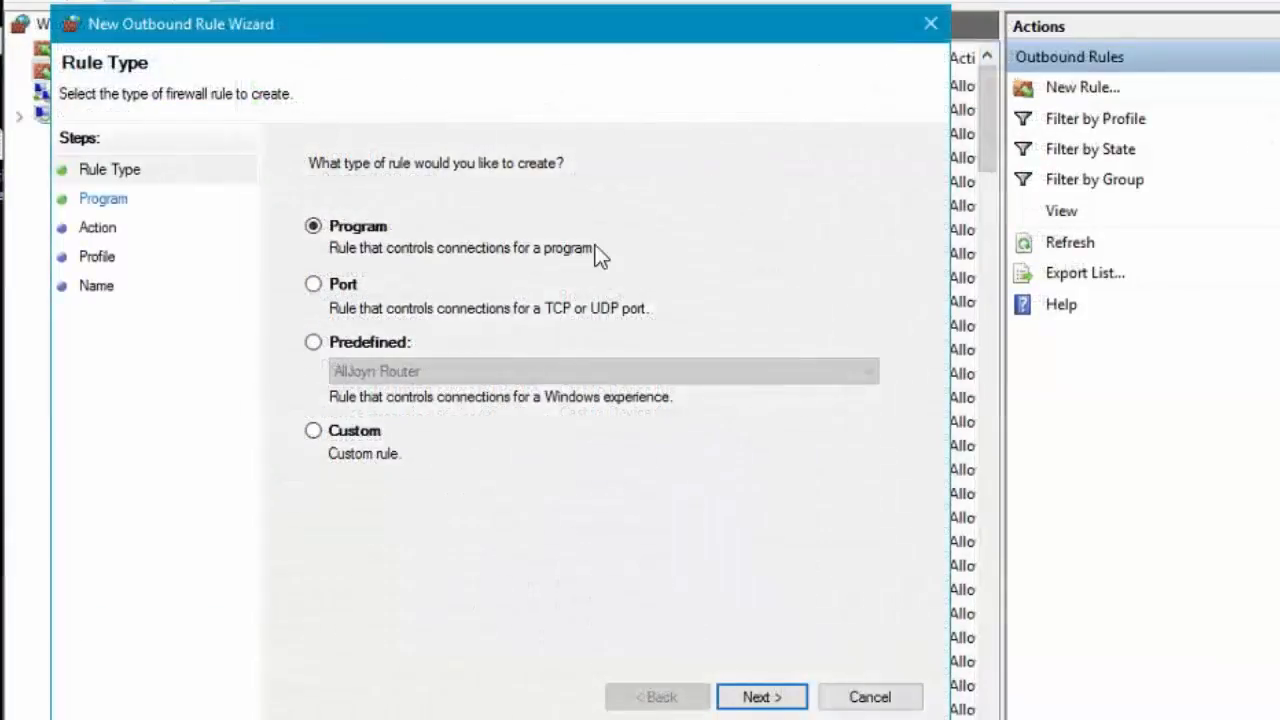
pyautogui.click(771, 699)
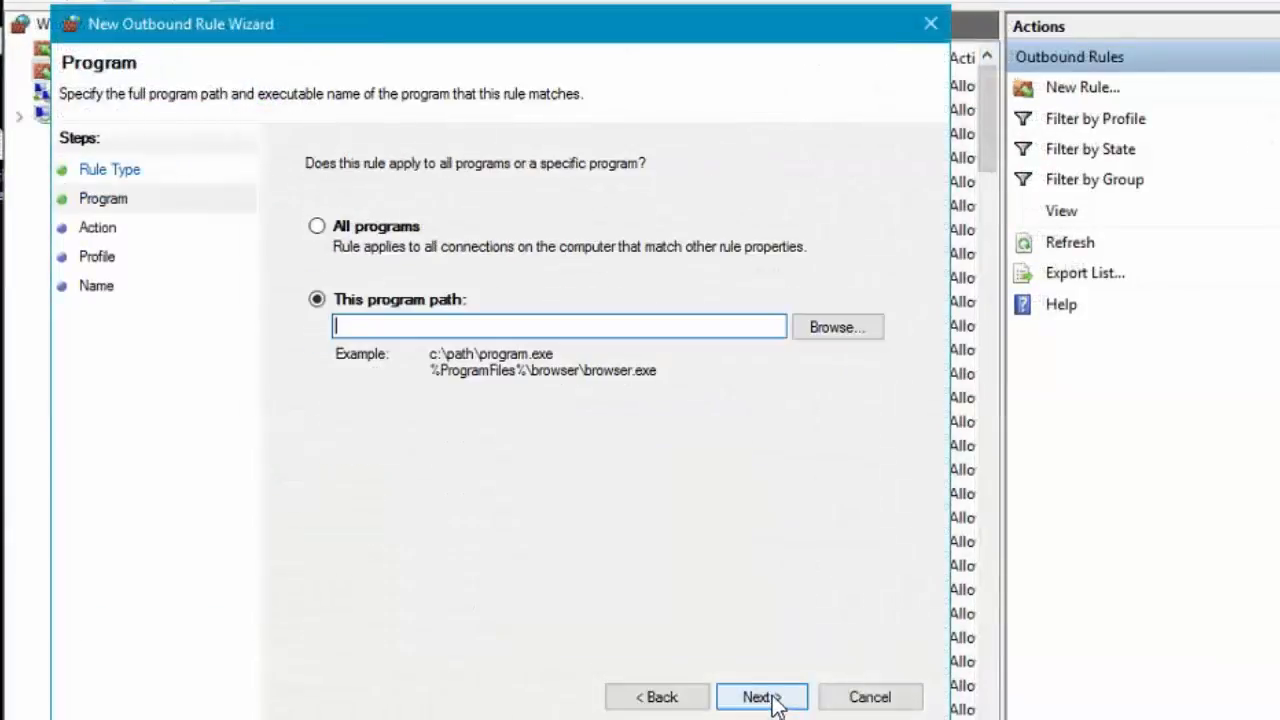
pyautogui.click(846, 326)
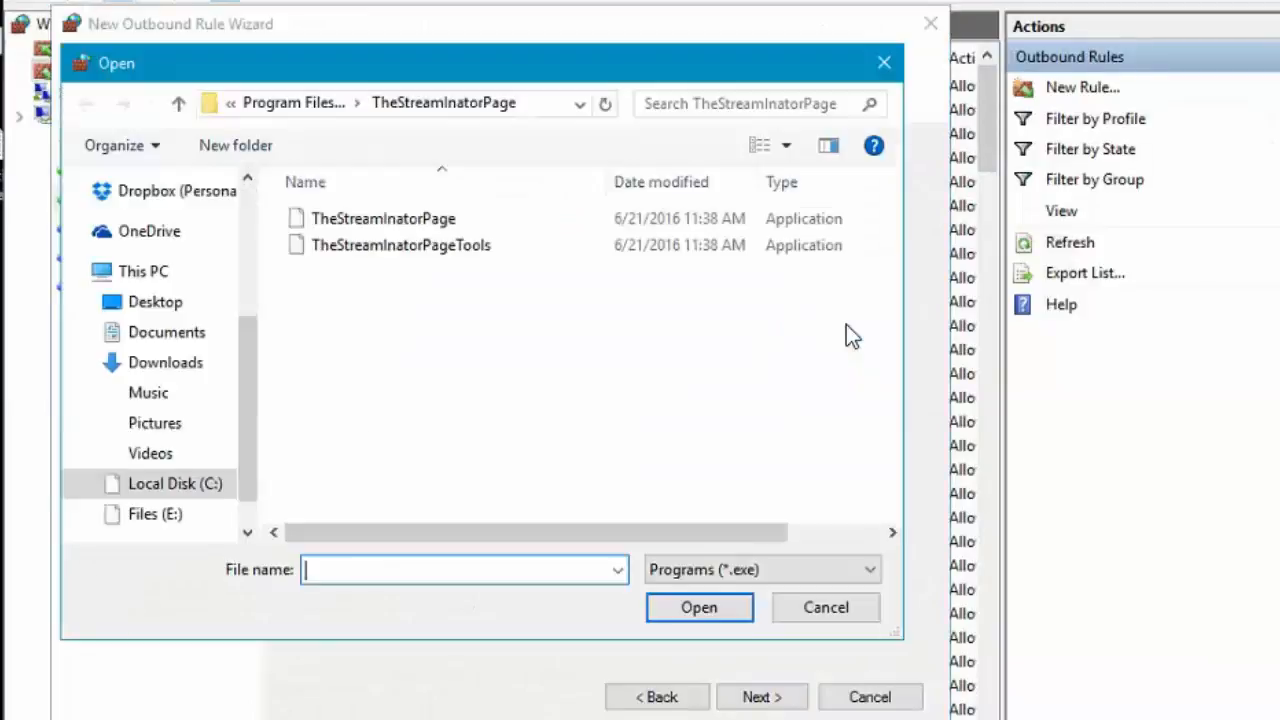
pyautogui.click(420, 246)
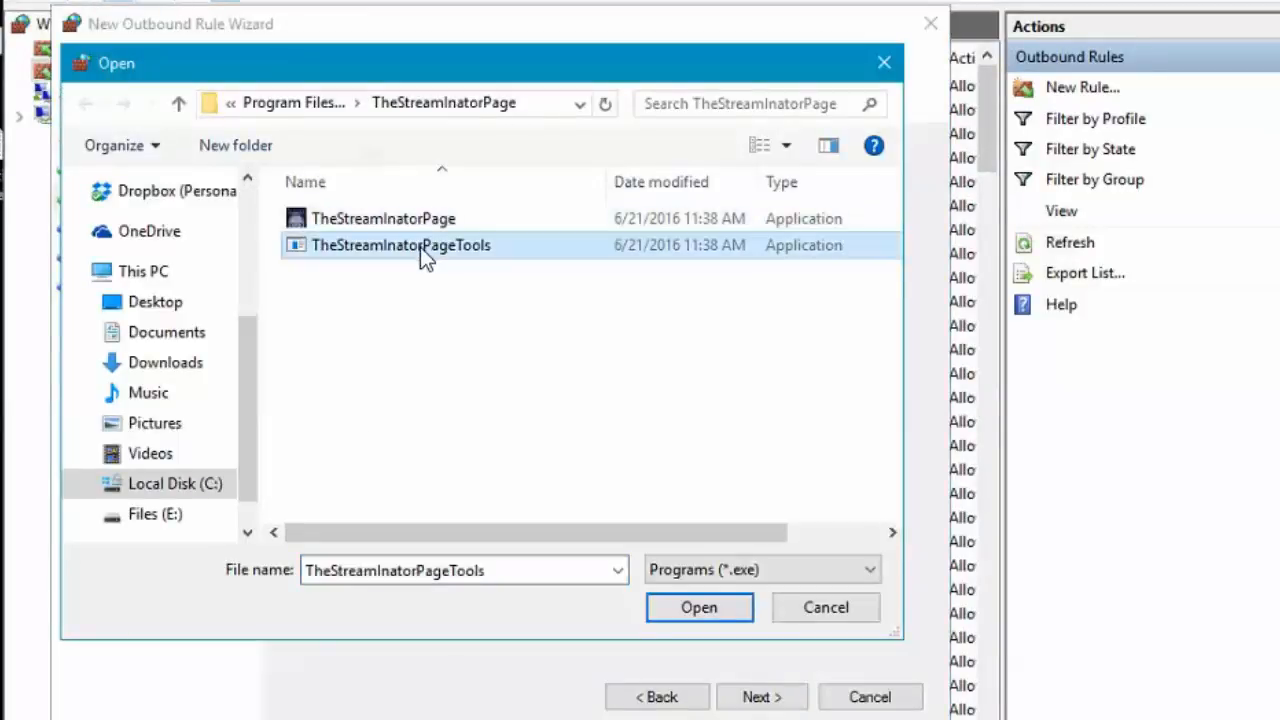
pyautogui.click(677, 614)
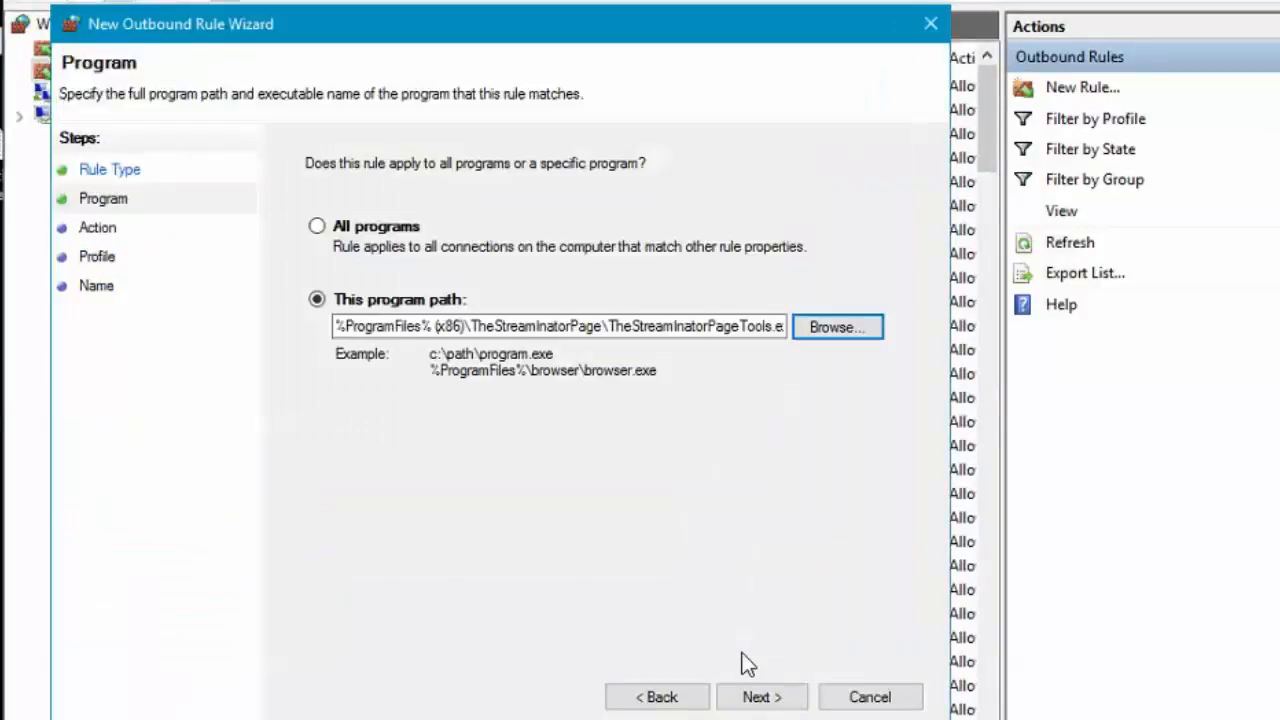
# Allow the connection for the Domain, Private and Public profiles and finish the rule with the name TheStreaminatorPageTools
pyautogui.click(782, 699)
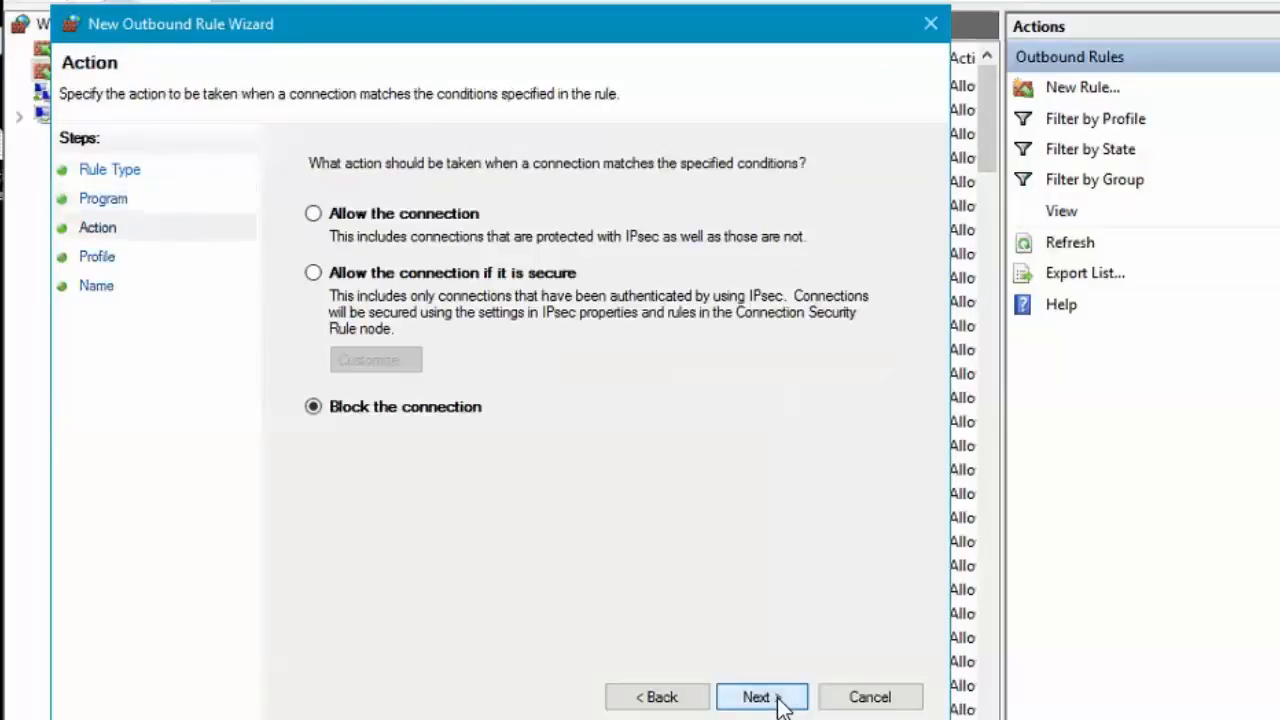
pyautogui.click(420, 216)
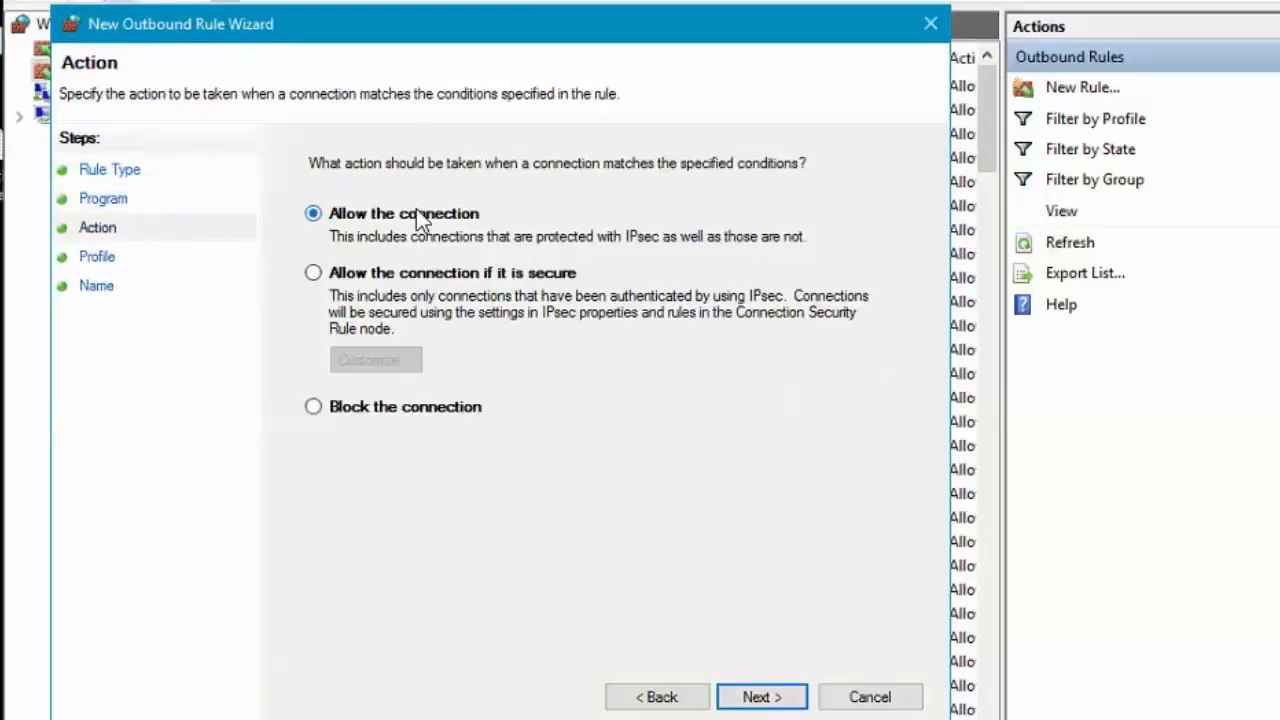
pyautogui.click(766, 697)
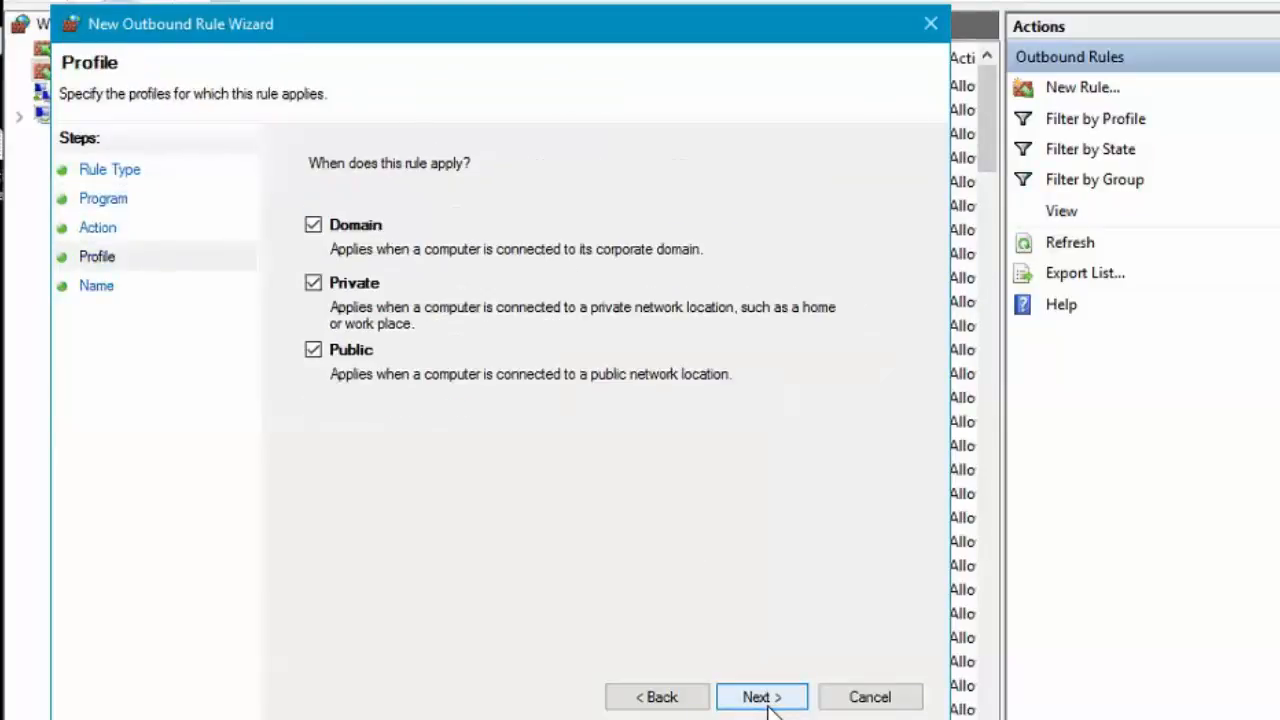
pyautogui.click(769, 701)
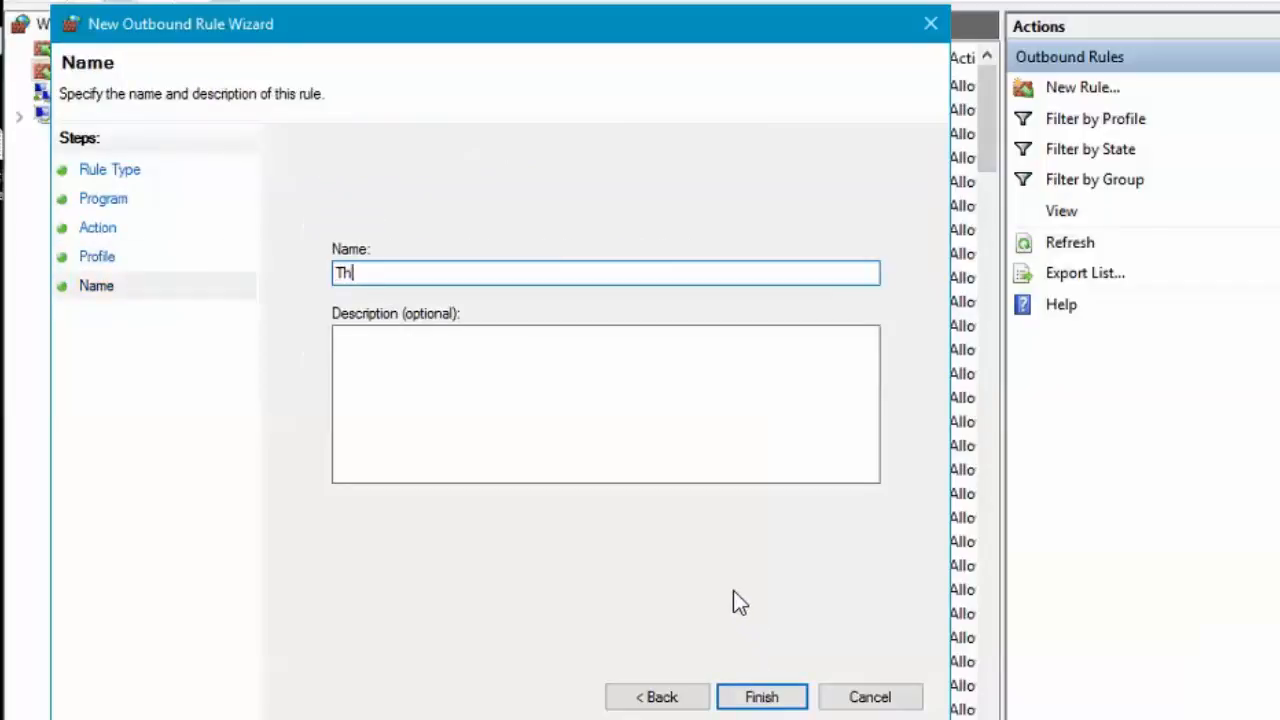
pyautogui.write('TheStreaminator')
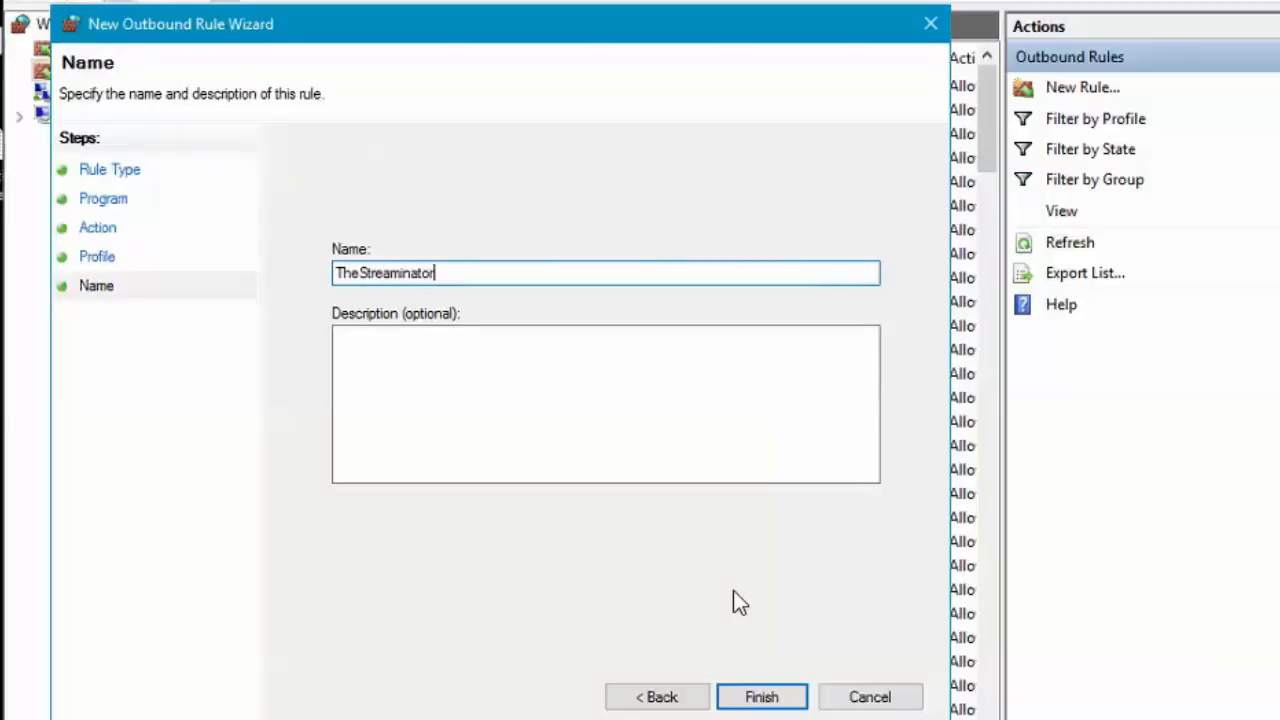
pyautogui.write('PageTools')
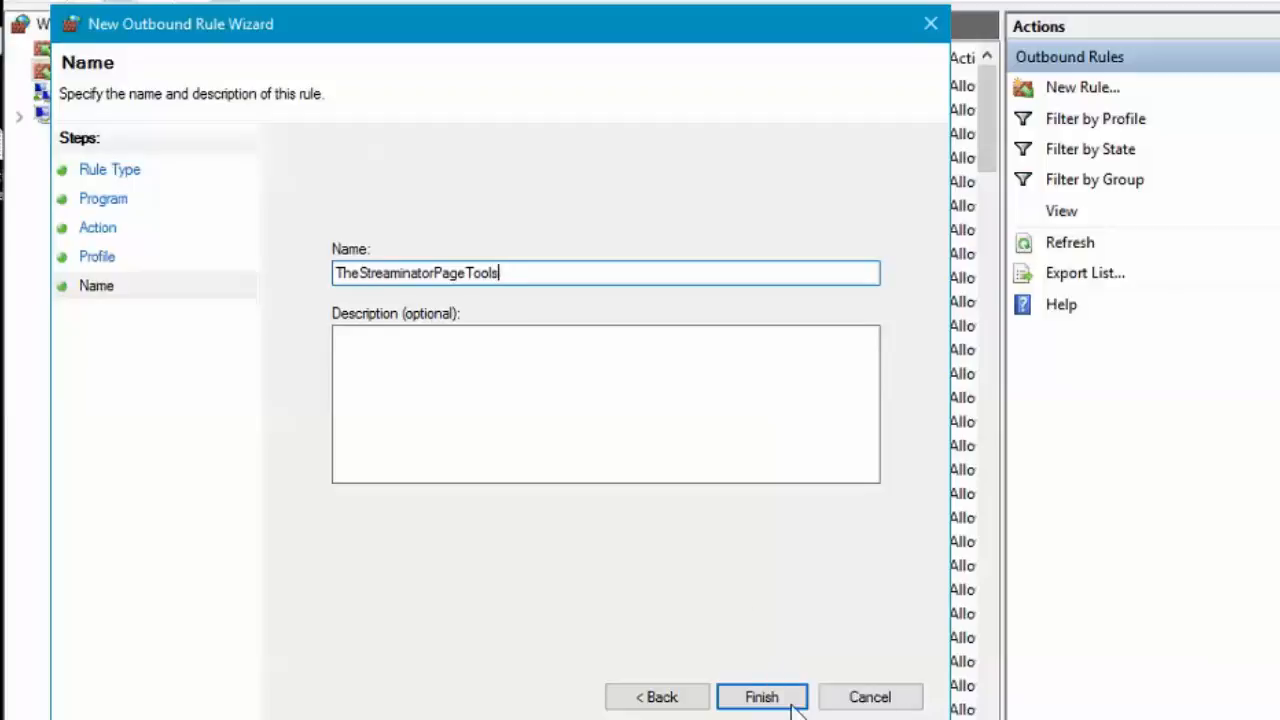
pyautogui.click(762, 697)
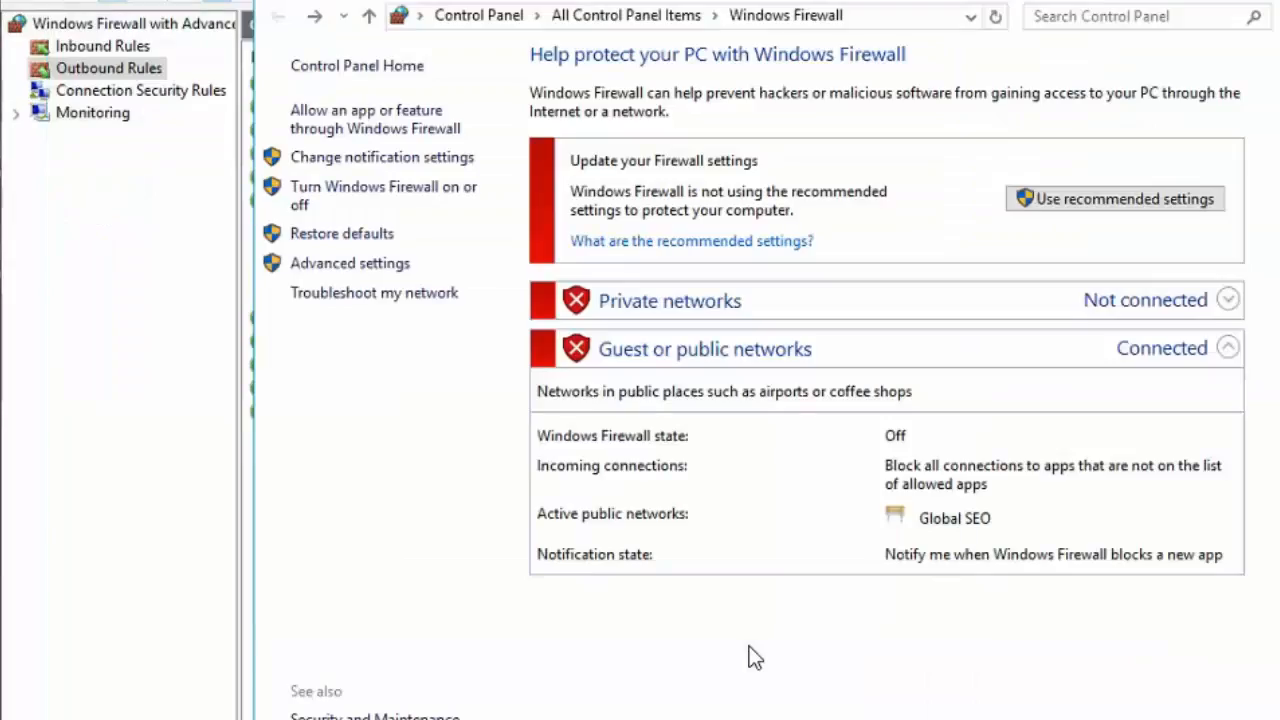
# Return to the advanced firewall settings and start a new outbound program rule for the TheStreamInator application in the TheStreamInatorTimeLine folder of Program Files (x86)
pyautogui.click(350, 263)
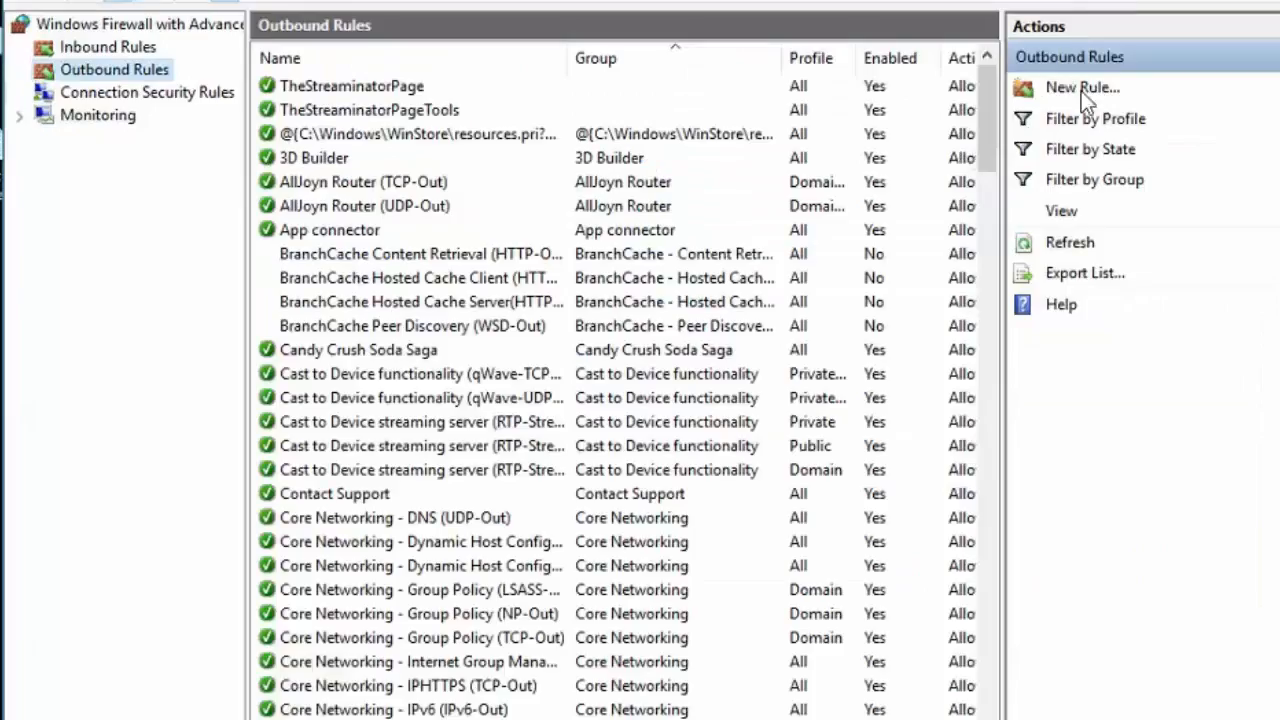
pyautogui.click(1081, 88)
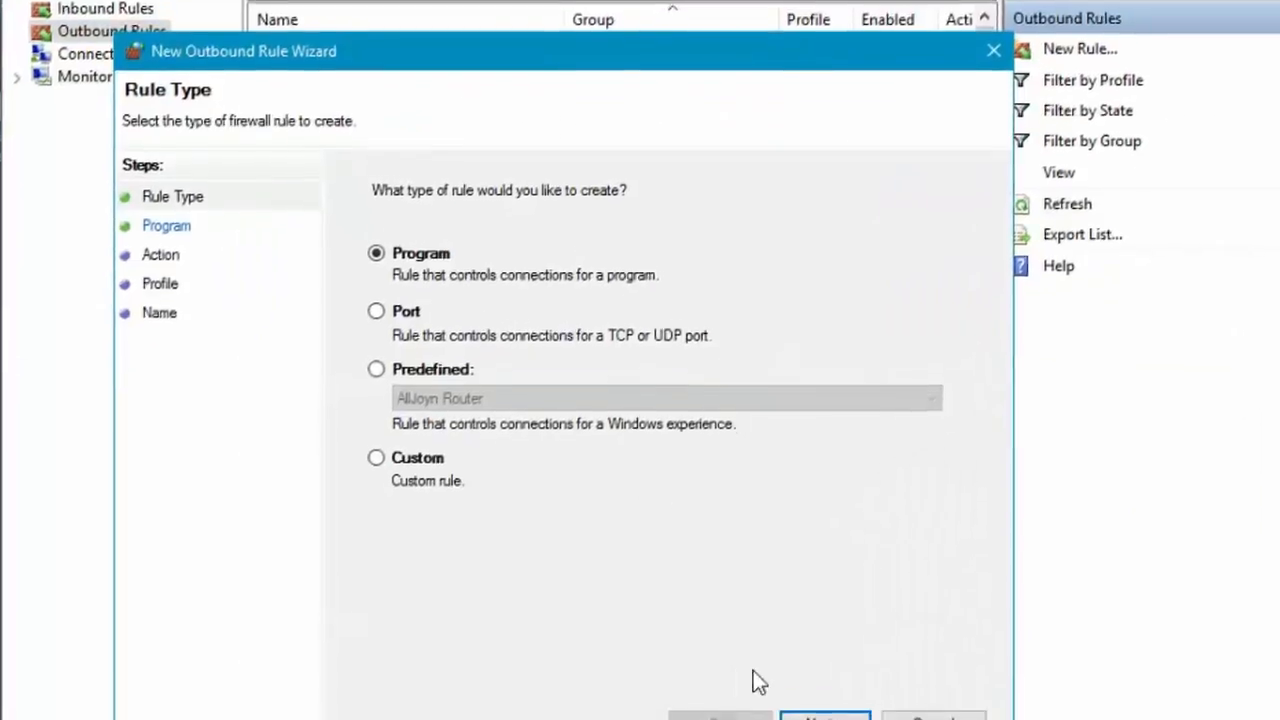
pyautogui.click(817, 697)
pyautogui.click(894, 327)
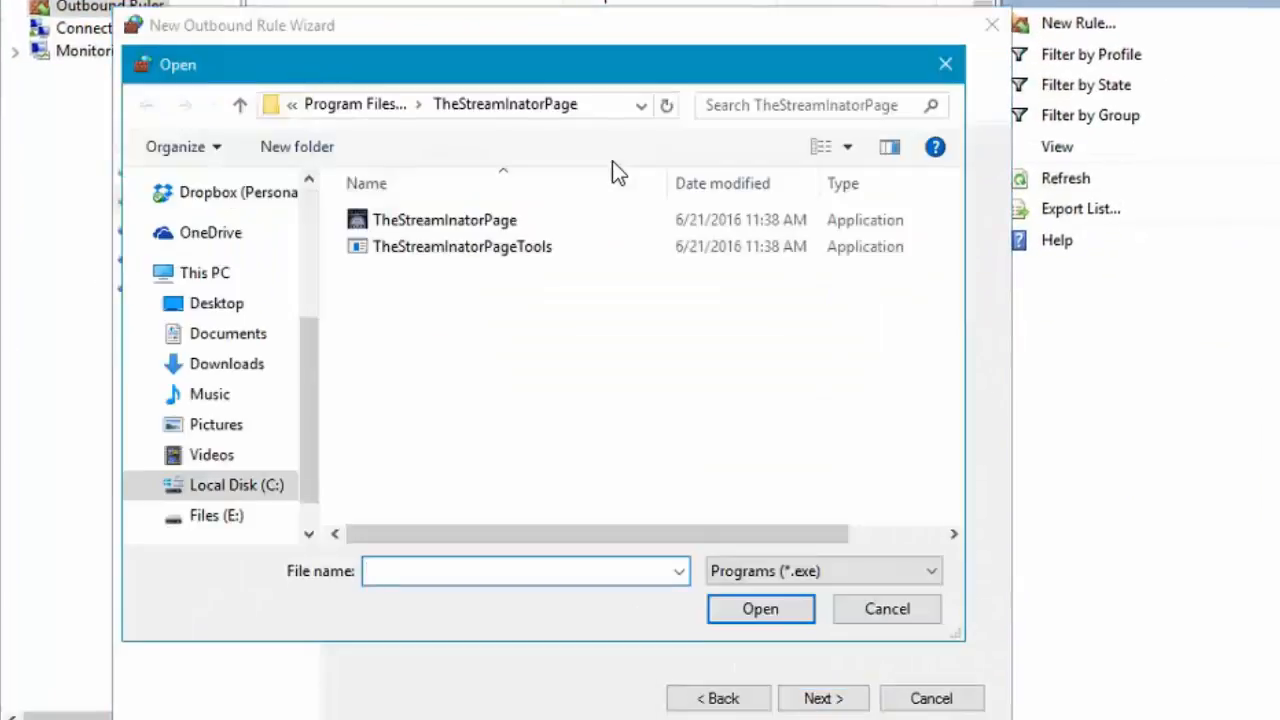
pyautogui.click(328, 102)
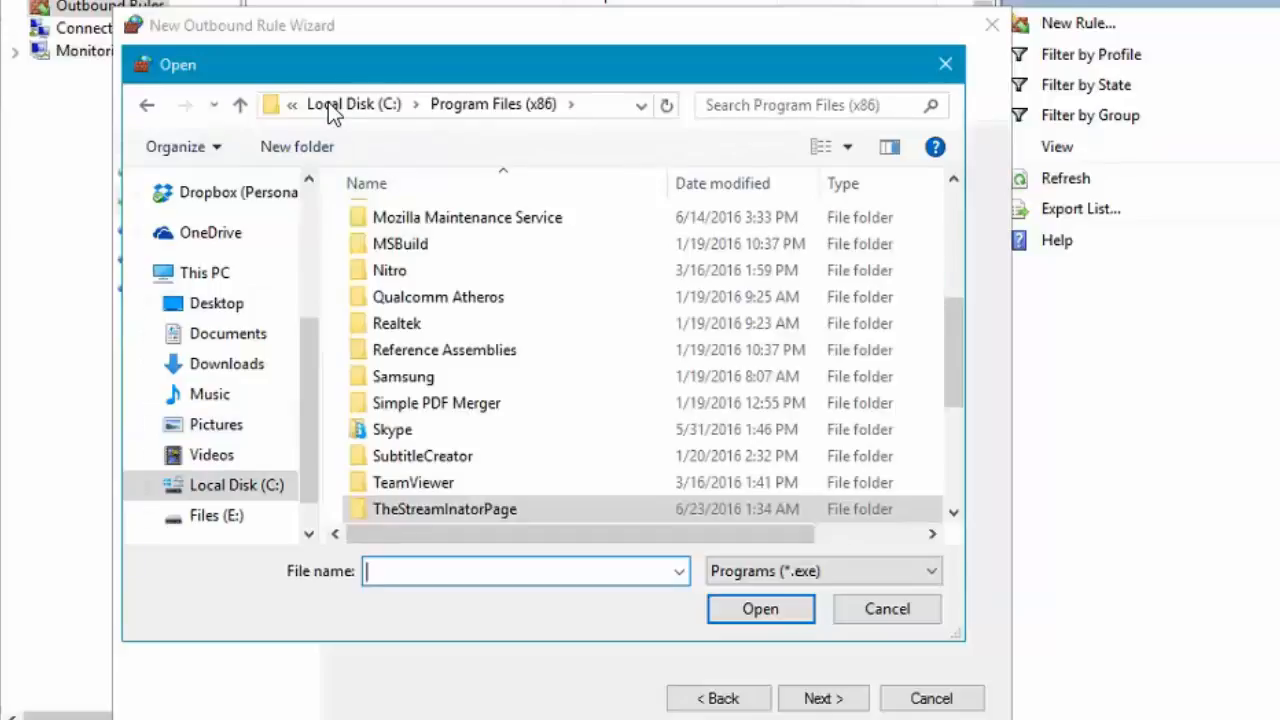
pyautogui.click(957, 517)
pyautogui.click(560, 508)
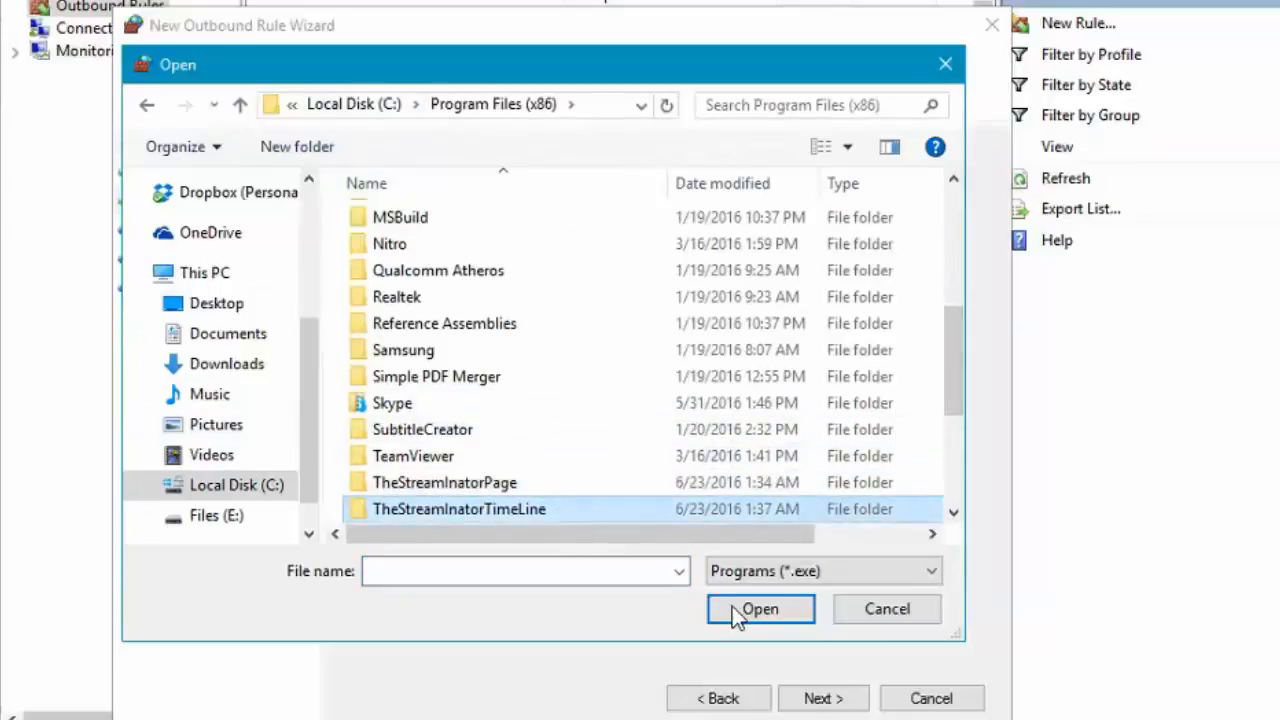
pyautogui.click(758, 609)
pyautogui.click(465, 225)
pyautogui.click(737, 609)
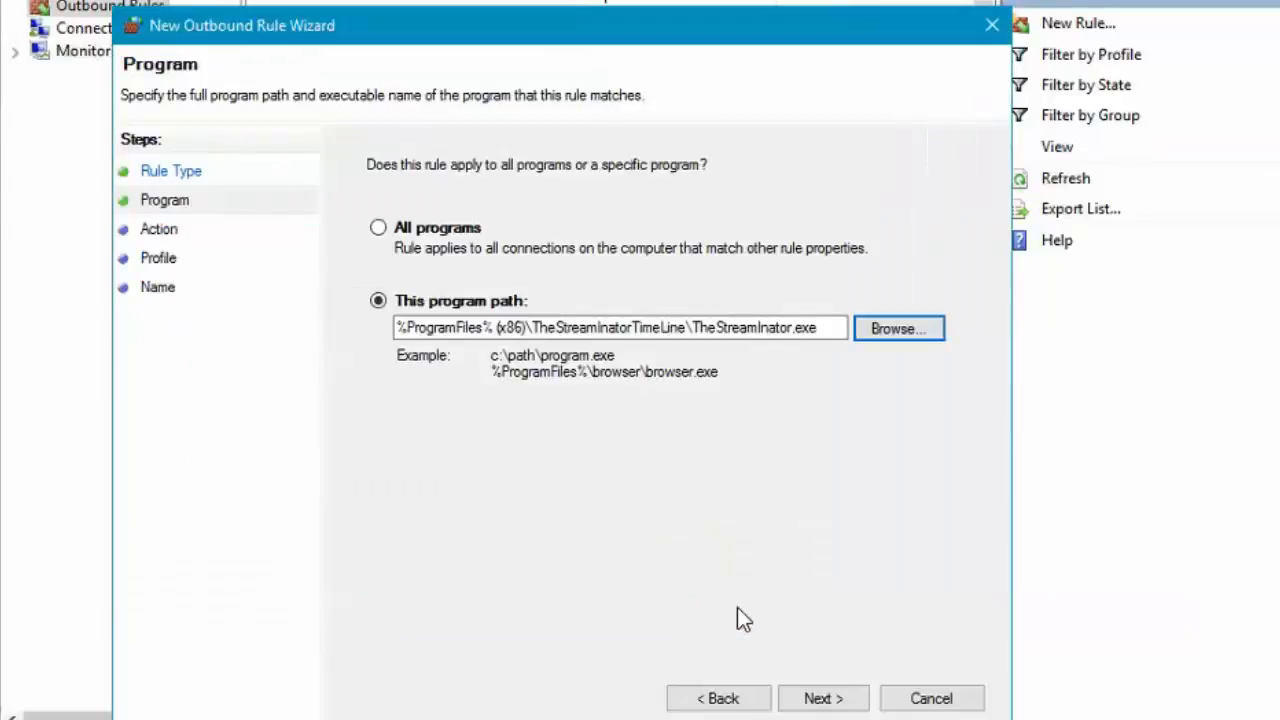
# Allow the connection for the Domain, Private and Public profiles and finish the rule with the name TheStreaminatorTimeline
pyautogui.click(817, 697)
pyautogui.click(412, 216)
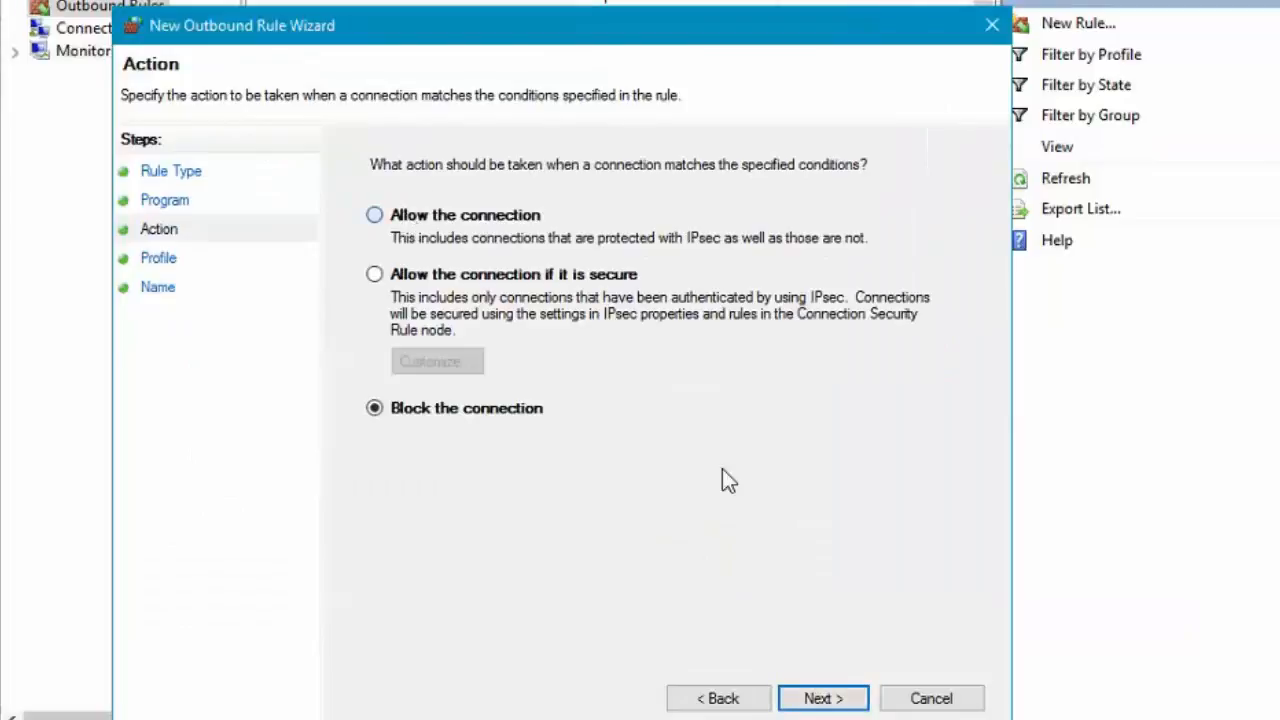
pyautogui.click(823, 697)
pyautogui.click(823, 698)
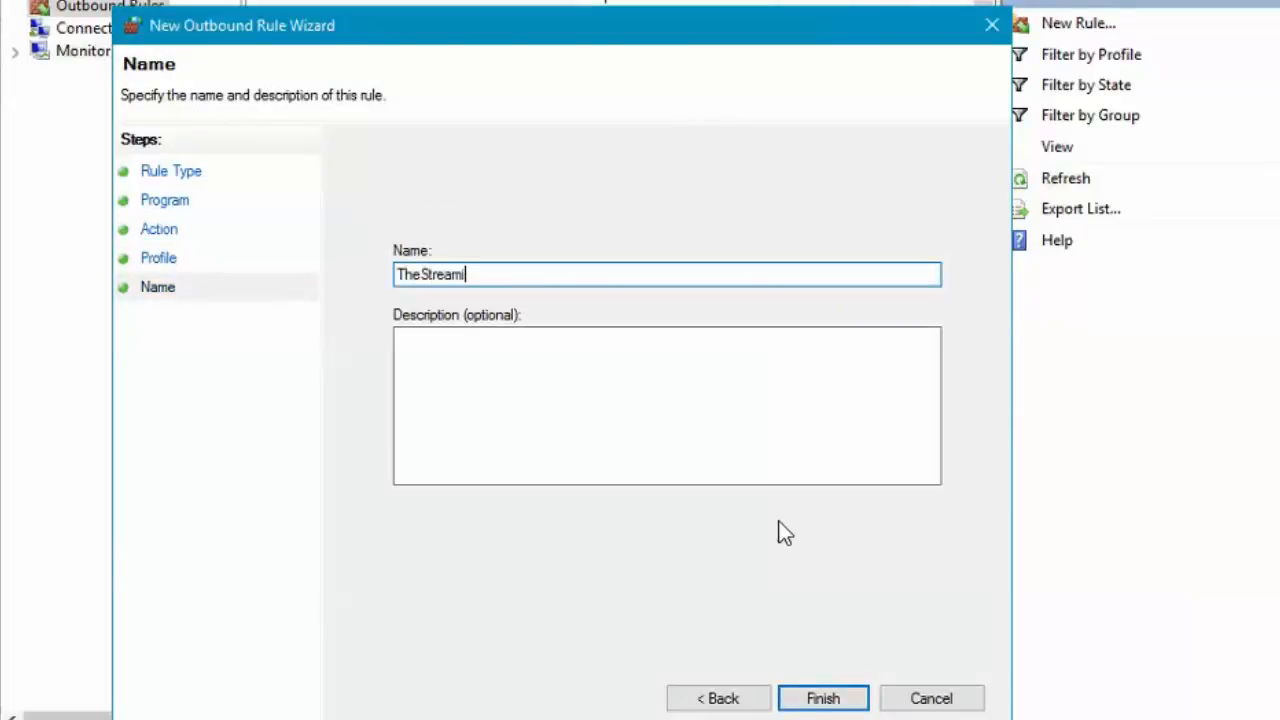
pyautogui.write('TheStreaminatorTimeline')
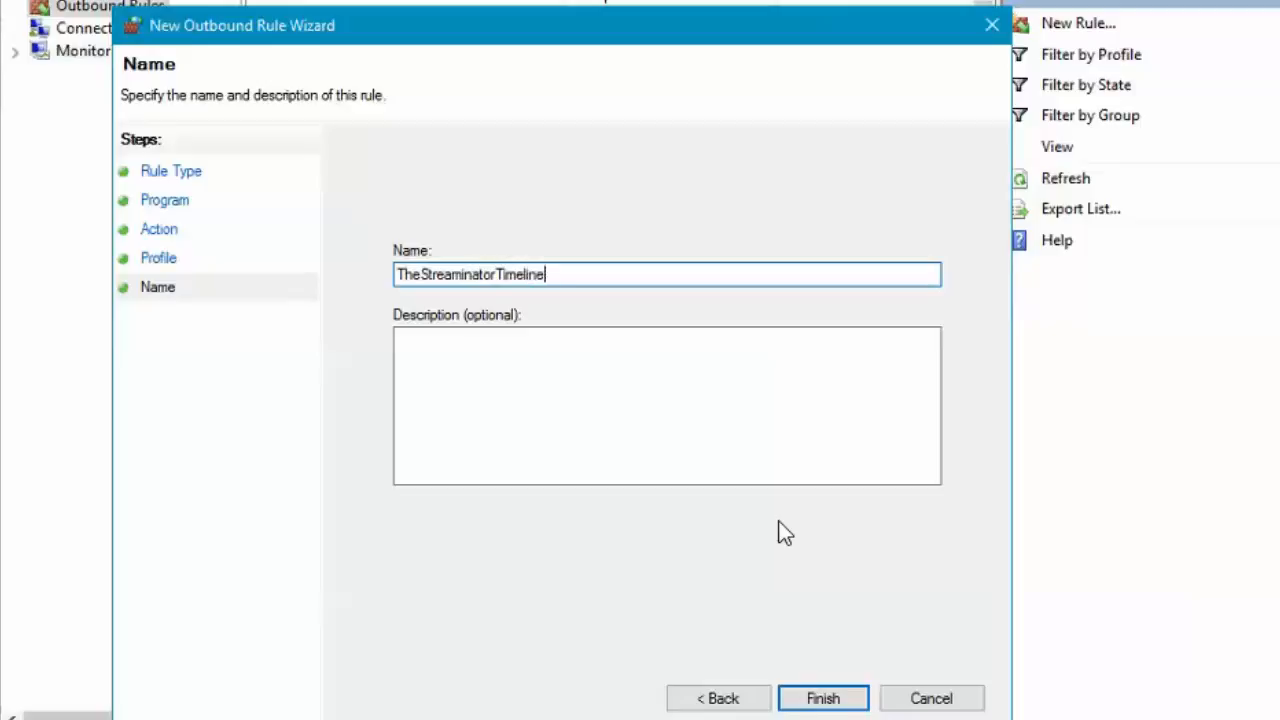
pyautogui.hotkey('ctrl', 'a')
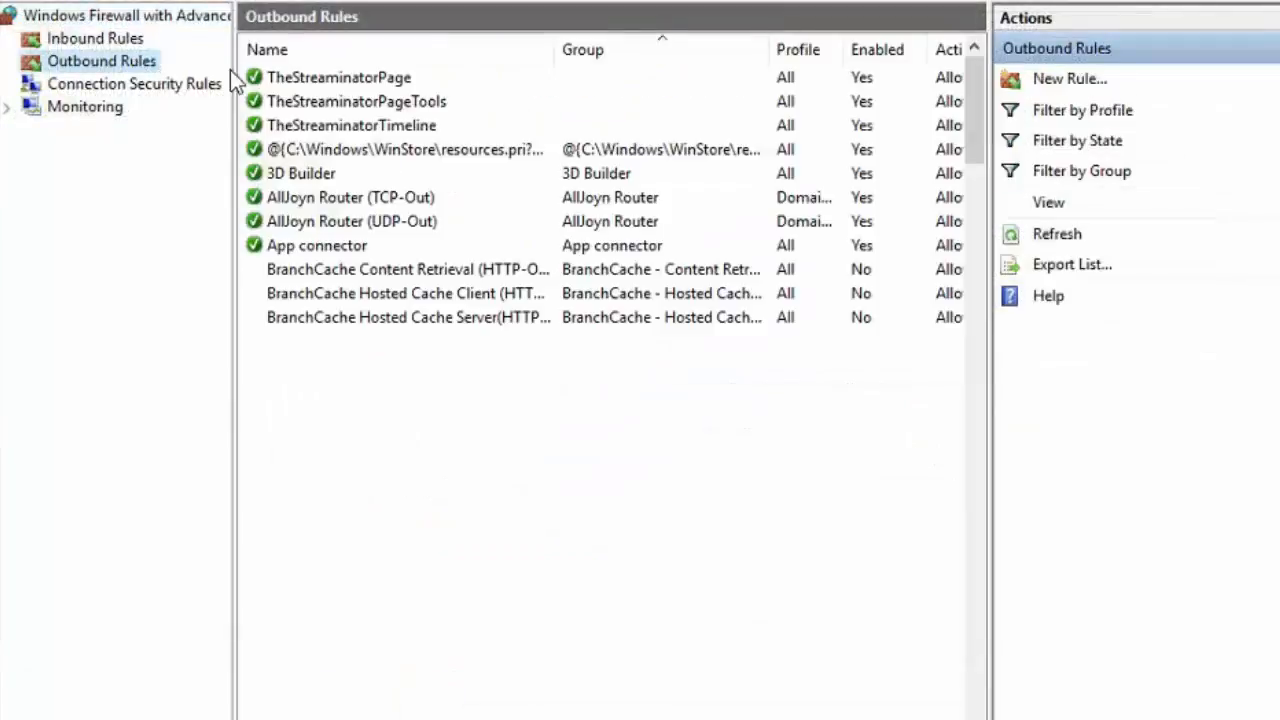
# Start a new outbound program rule for the TheStreamInatorTimeLineTools application in the TheStreamInatorTimeLine folder
pyautogui.click(1068, 79)
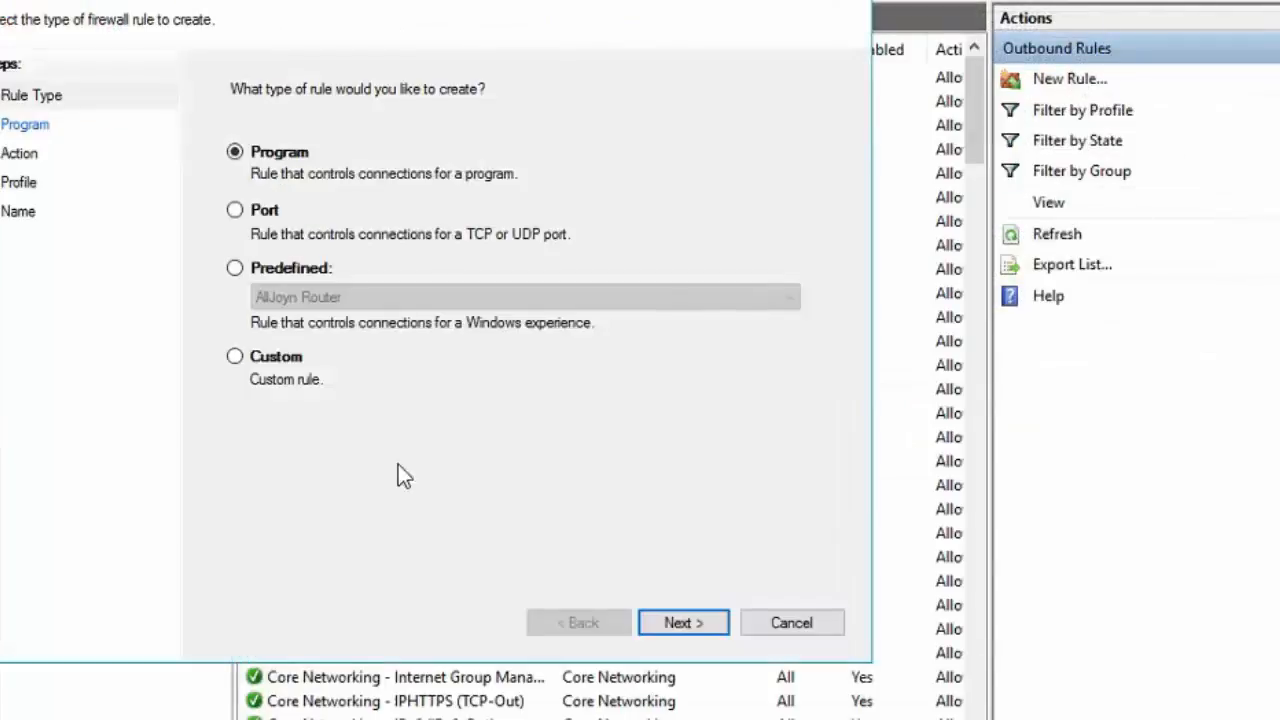
pyautogui.click(678, 625)
pyautogui.click(757, 260)
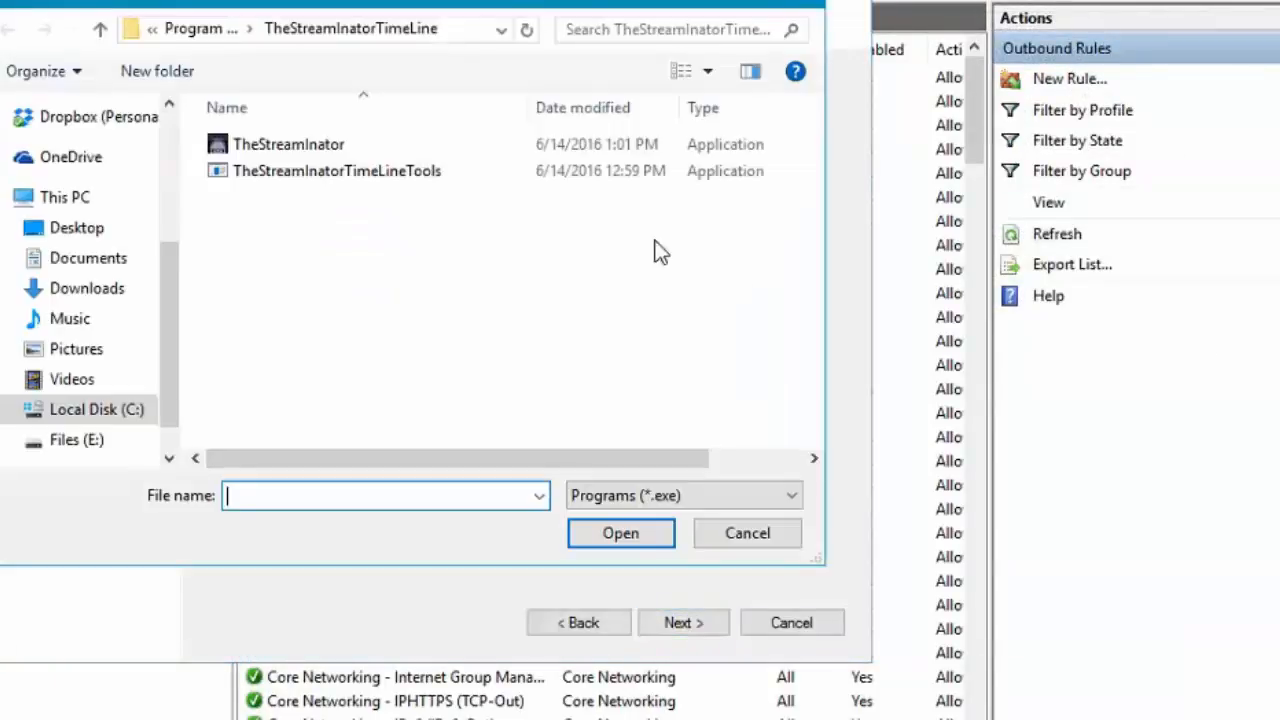
pyautogui.click(405, 178)
pyautogui.click(627, 535)
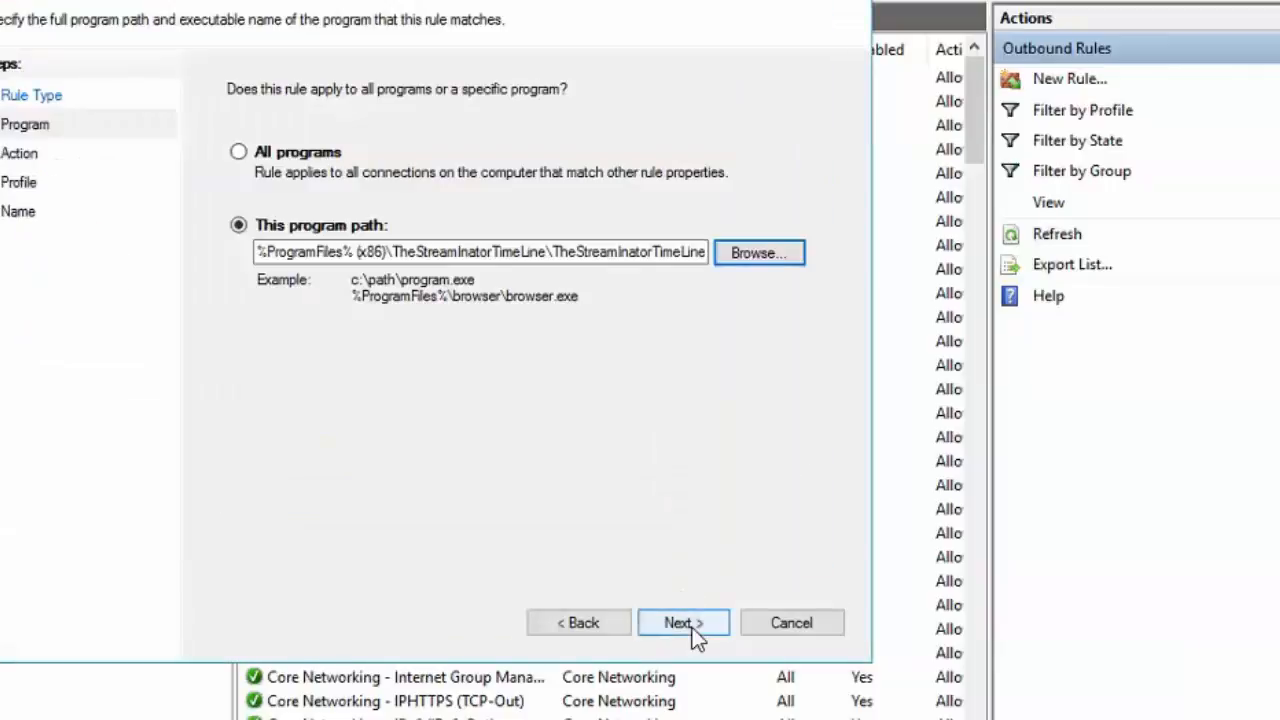
# Allow the connection for the Domain, Private and Public profiles and finish the rule with the name TheStreaminatorTimelineTools
pyautogui.click(688, 630)
pyautogui.click(306, 139)
pyautogui.click(680, 620)
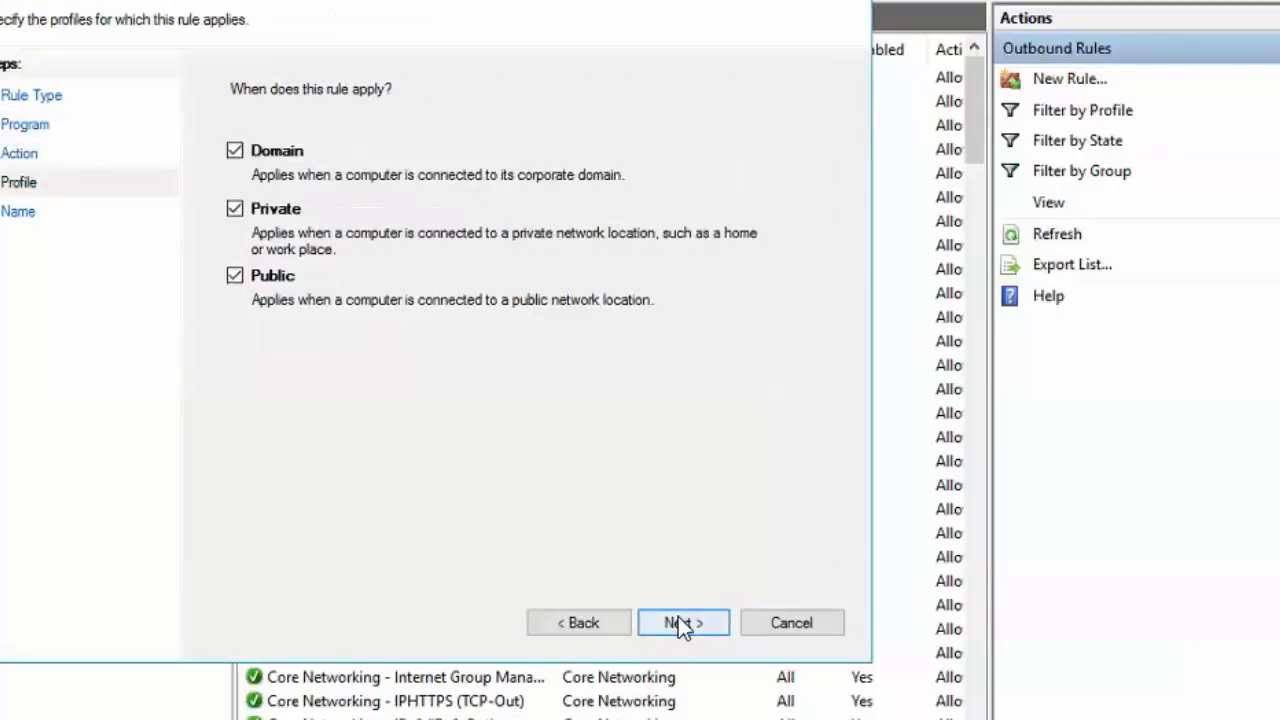
pyautogui.click(680, 620)
pyautogui.write('TheStreaminatorTimeline')
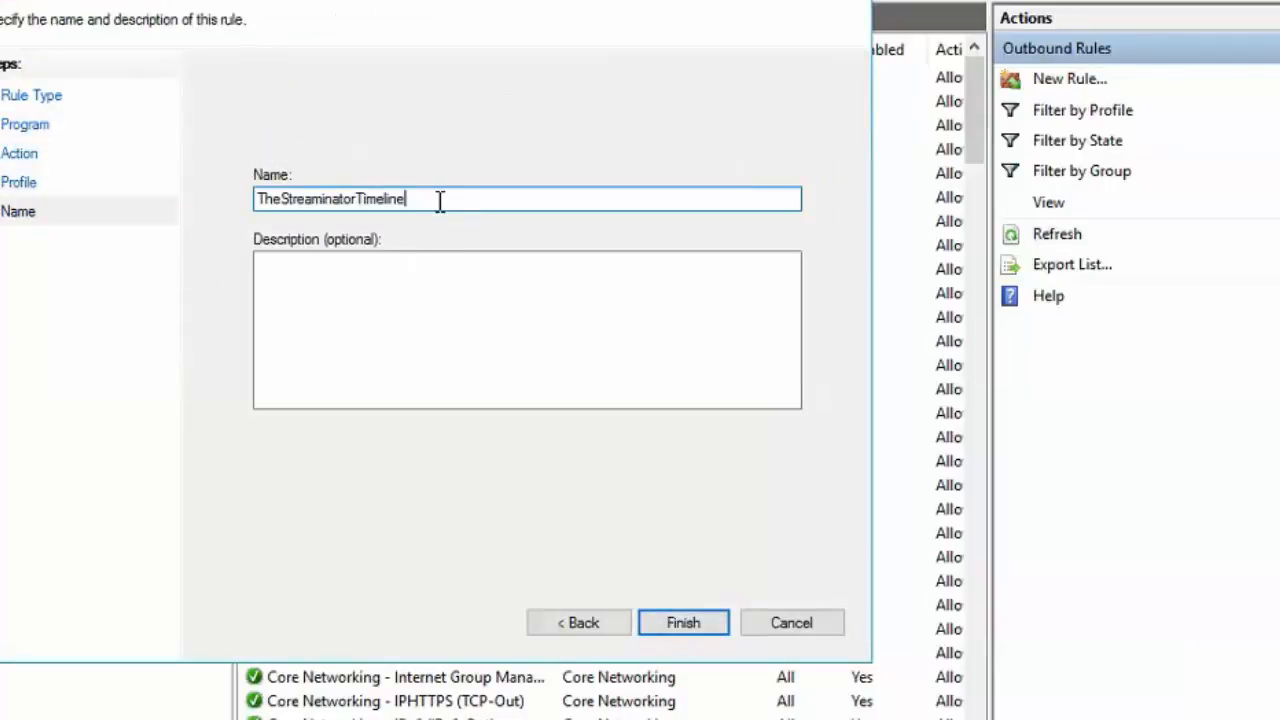
pyautogui.write('Tools')
pyautogui.click(681, 625)
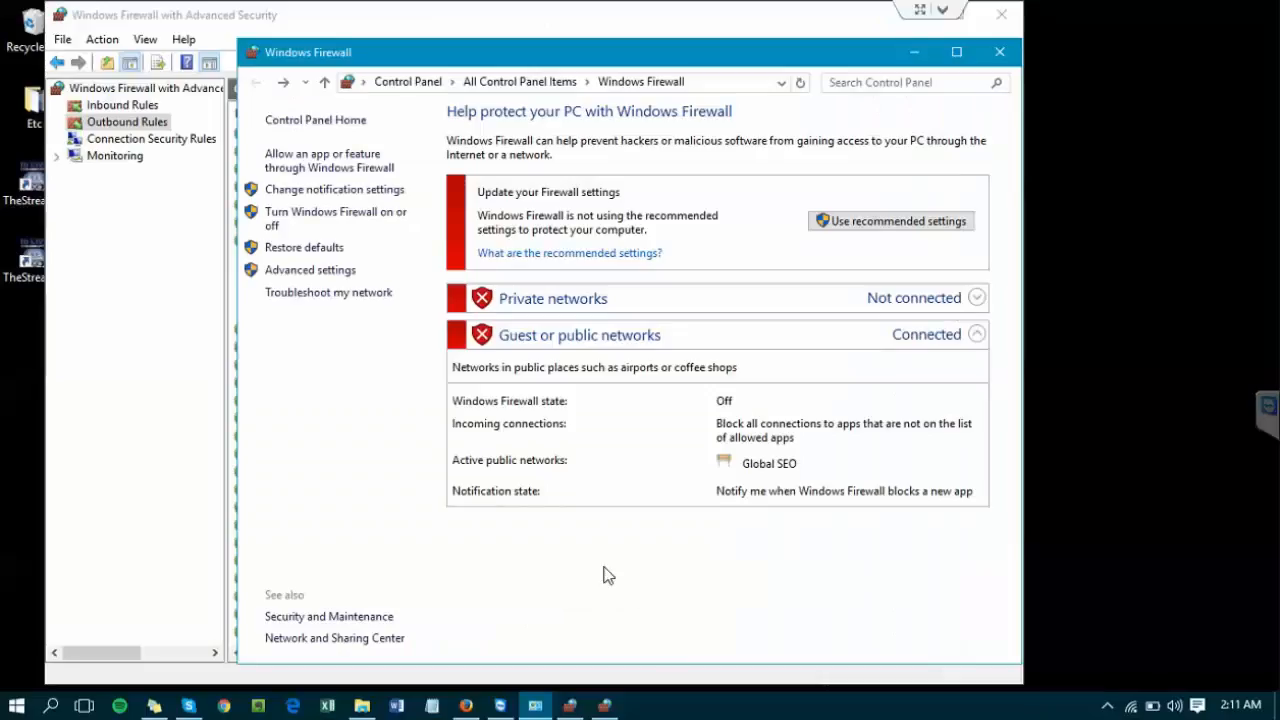
# Turn Windows Firewall back on for both private and public networks and apply the settings
pyautogui.click(333, 218)
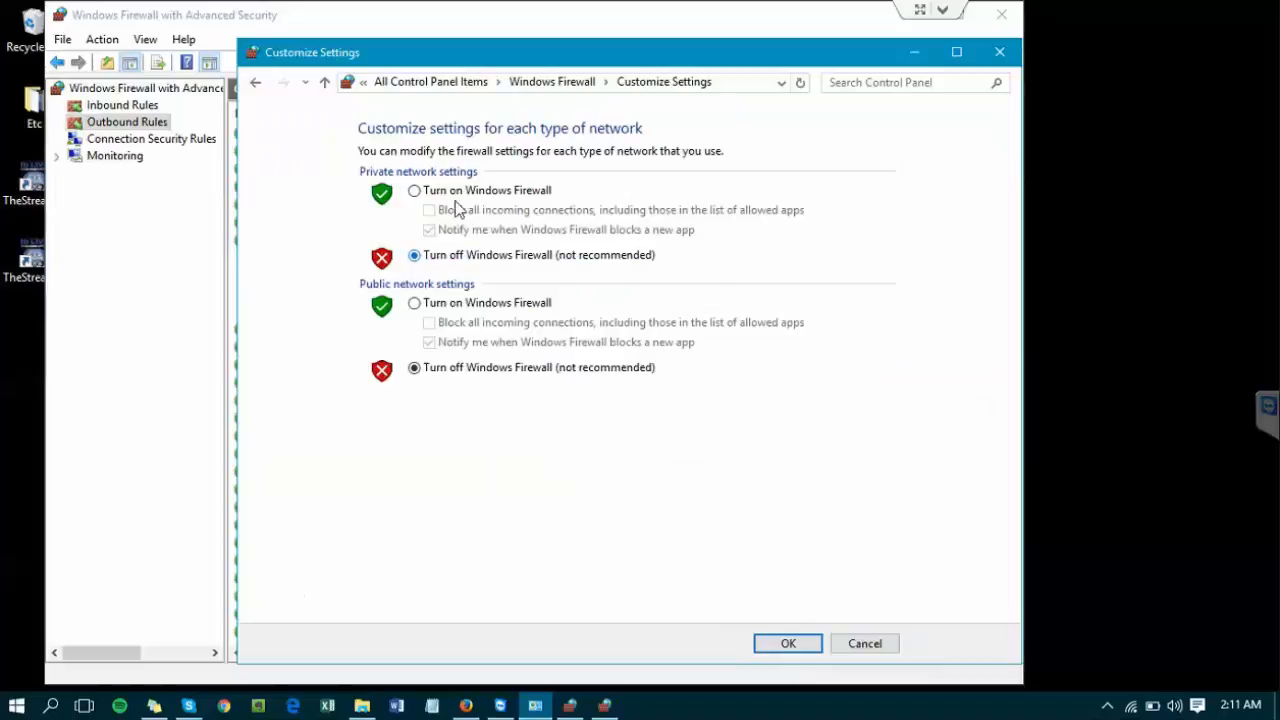
pyautogui.click(414, 192)
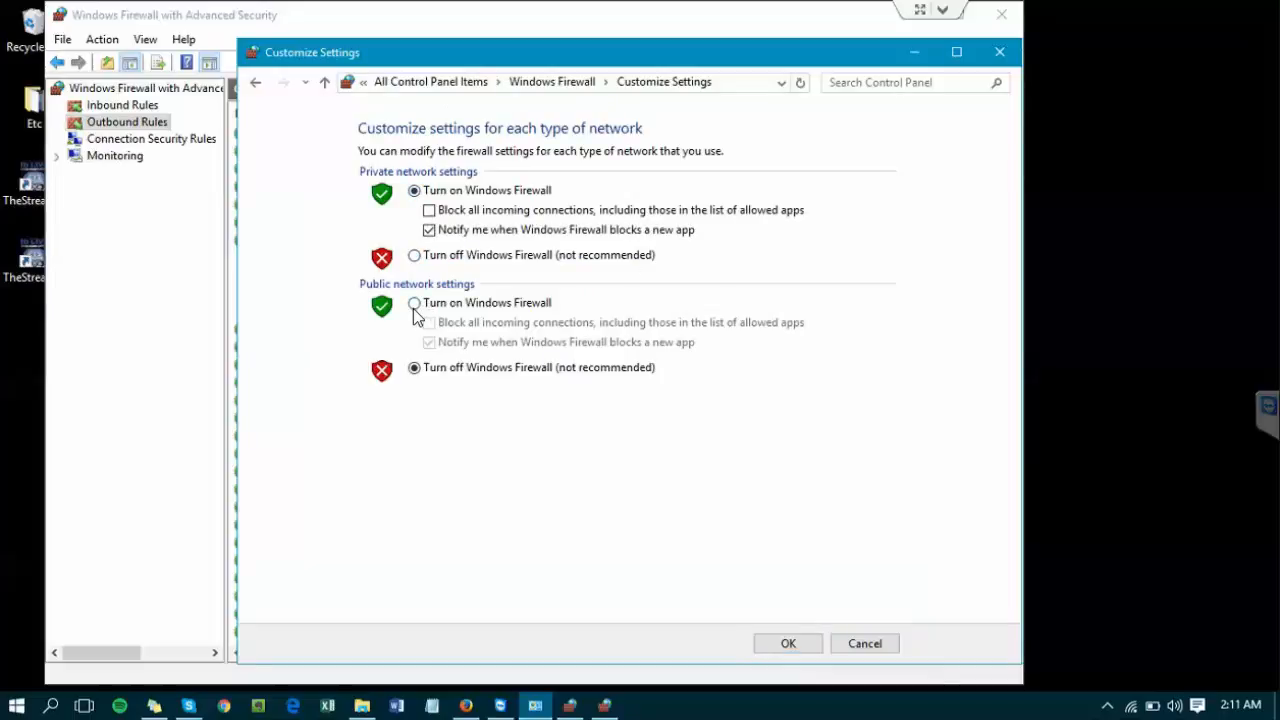
pyautogui.click(415, 305)
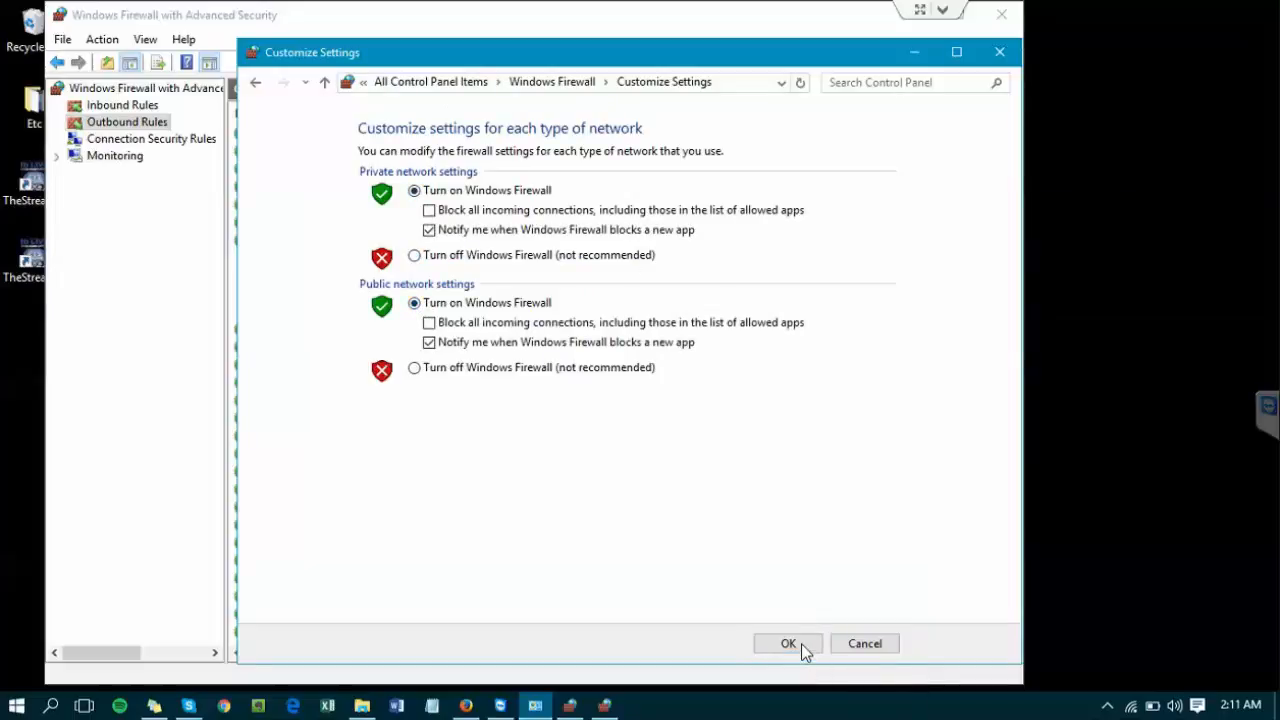
pyautogui.click(801, 643)
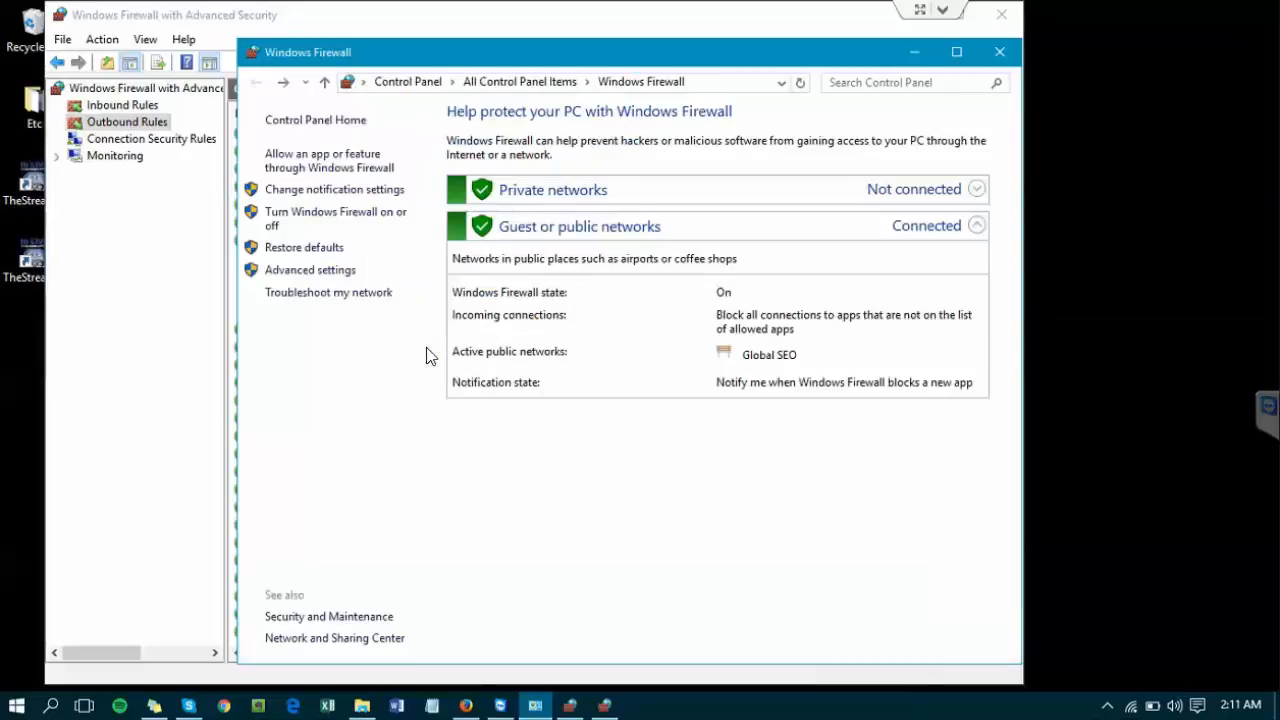